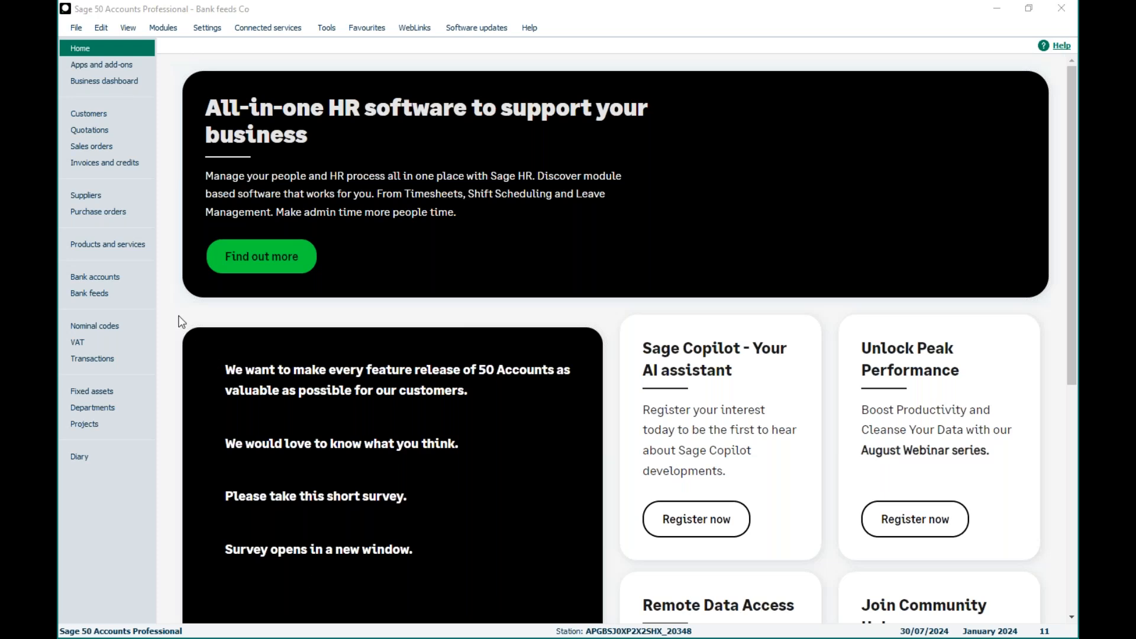
Step: Start a manual statement import for the 1210 Bank Deposit Account in Bank feeds and continue past the welcome page
{"action": "left_click", "coordinate": [102, 295]}
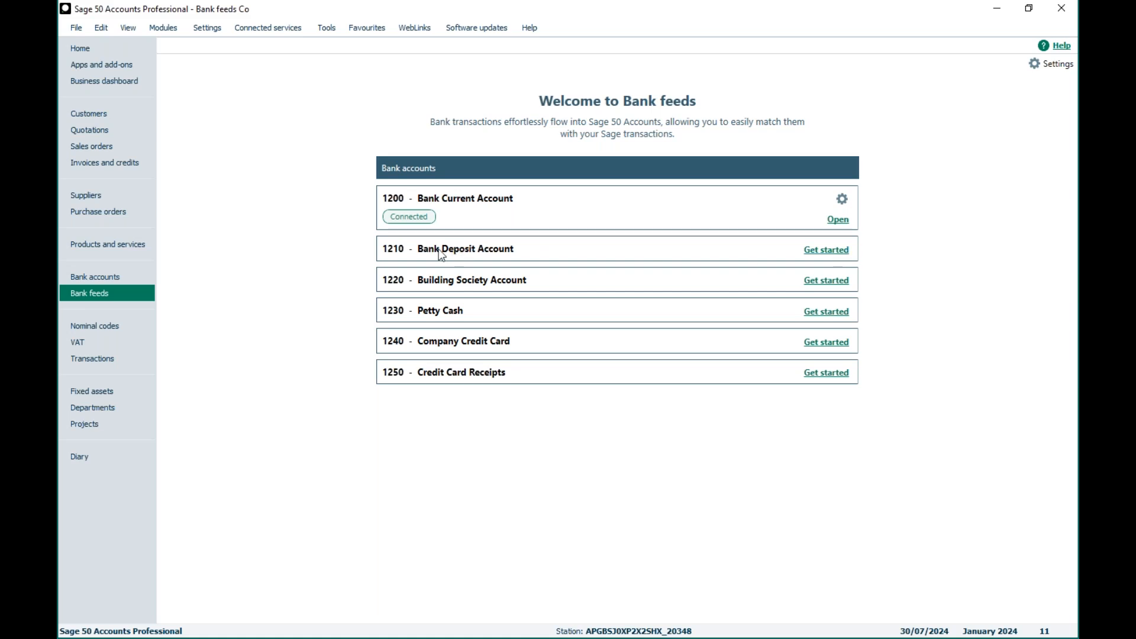
{"action": "left_click", "coordinate": [819, 258]}
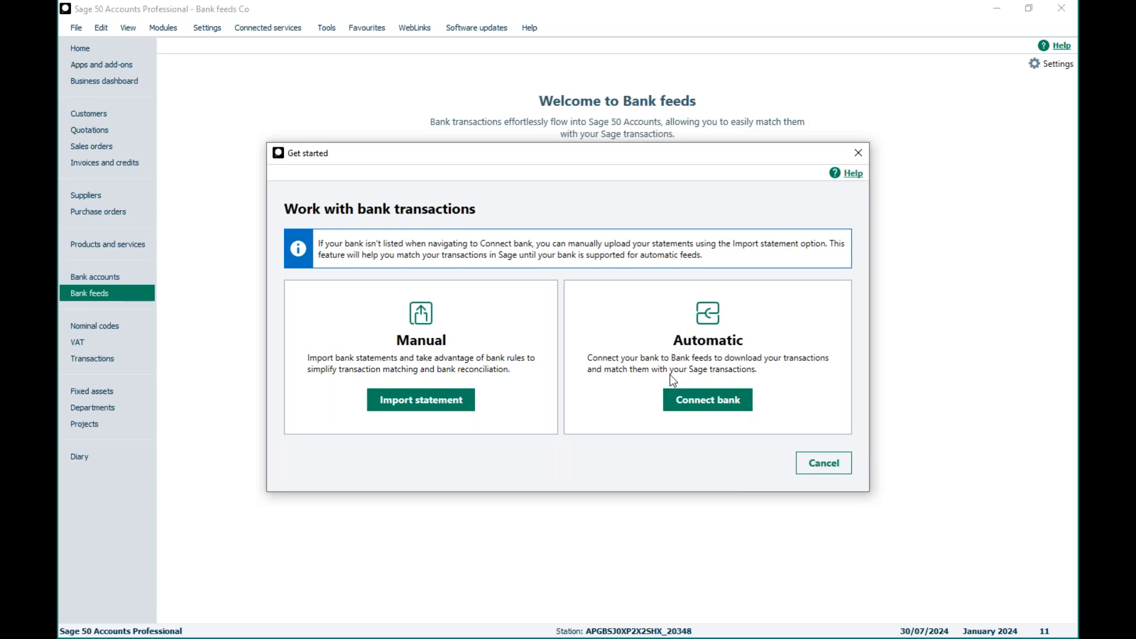
{"action": "left_click", "coordinate": [377, 407]}
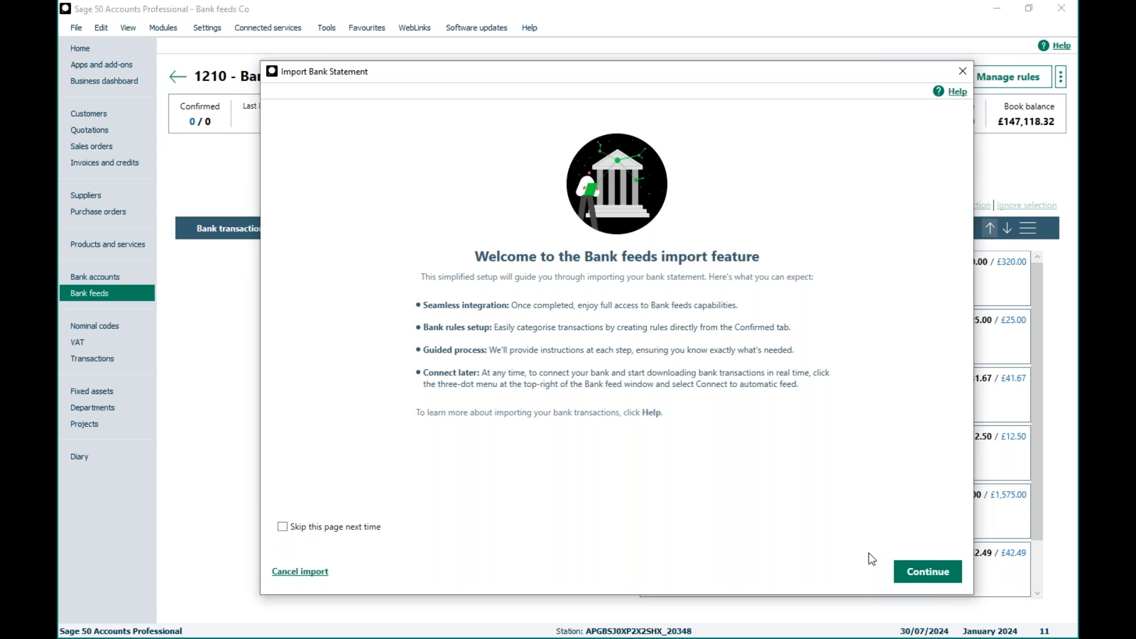
{"action": "left_click", "coordinate": [929, 582]}
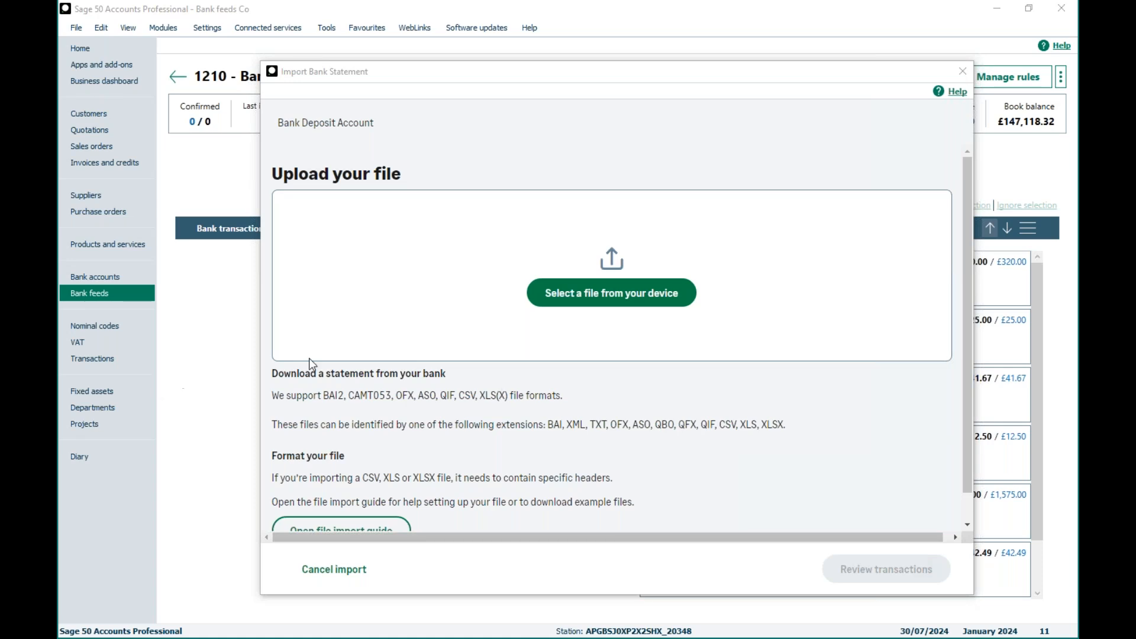
Step: Examine the file import guide's header and format requirements for a CSV with 3 columns, and close the guide
{"action": "left_click_drag", "start_coordinate": [969, 209], "coordinate": [968, 237]}
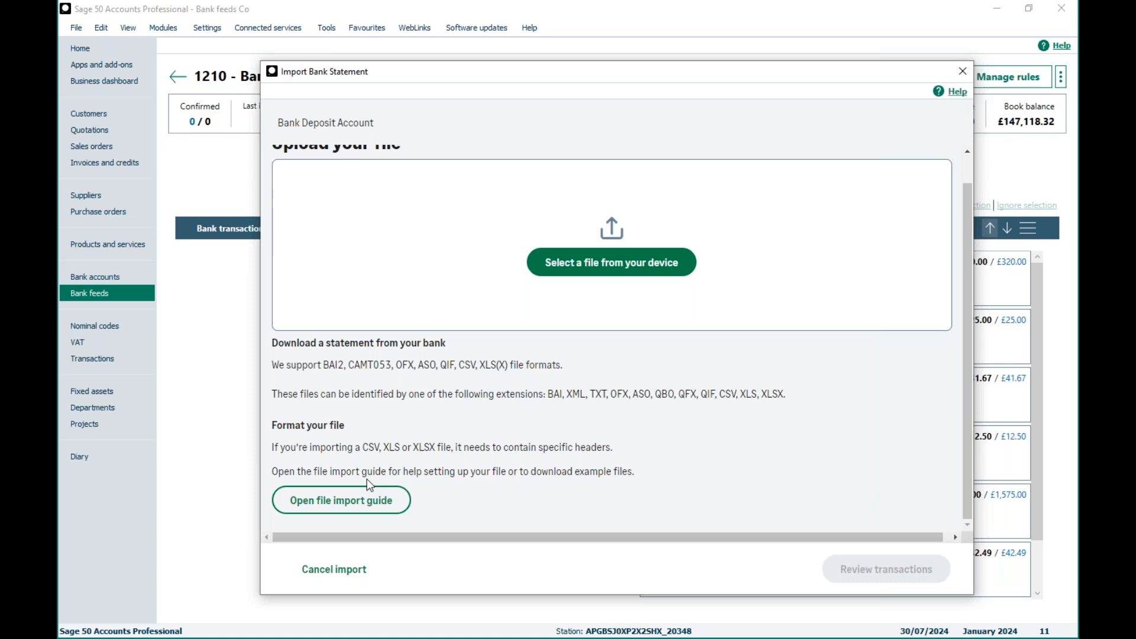
{"action": "left_click", "coordinate": [402, 507]}
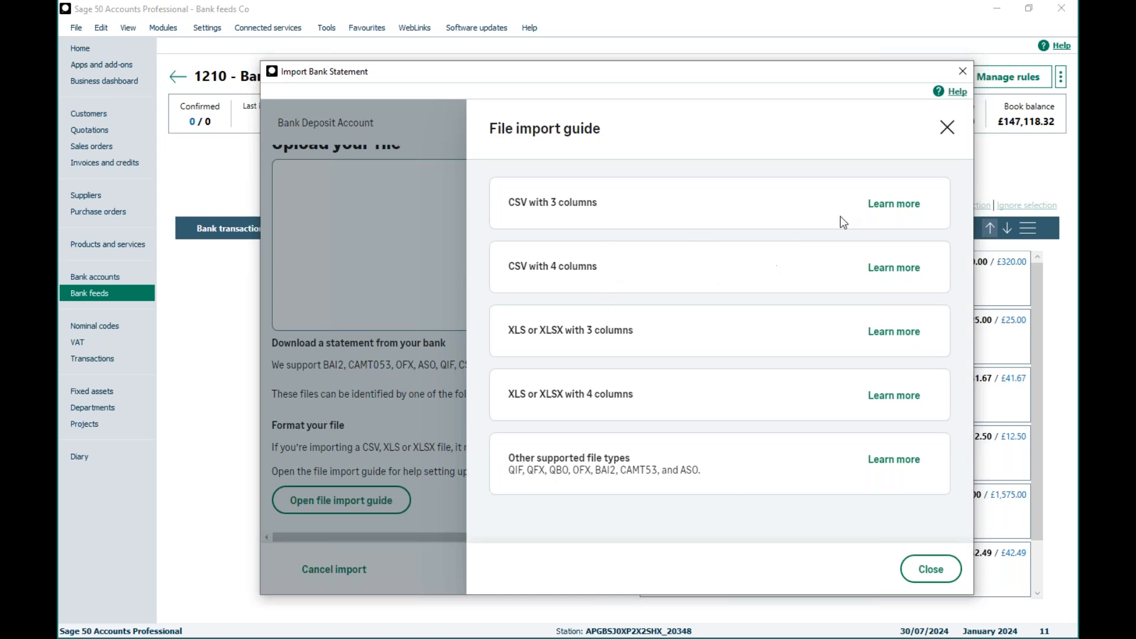
{"action": "left_click", "coordinate": [898, 210]}
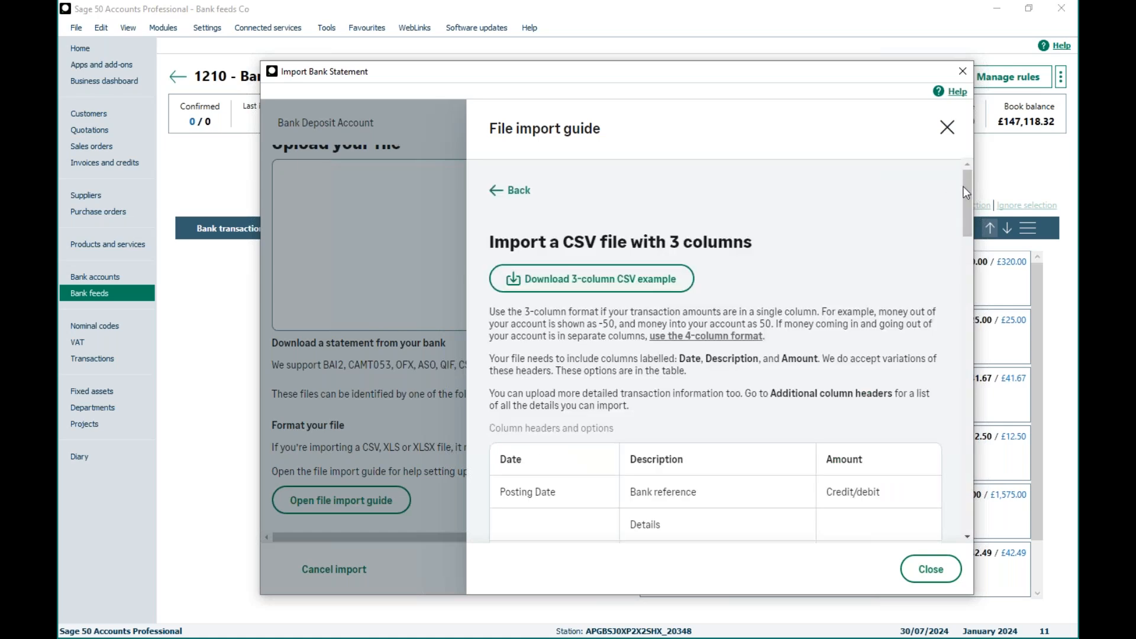
{"action": "left_click_drag", "start_coordinate": [967, 186], "coordinate": [973, 248]}
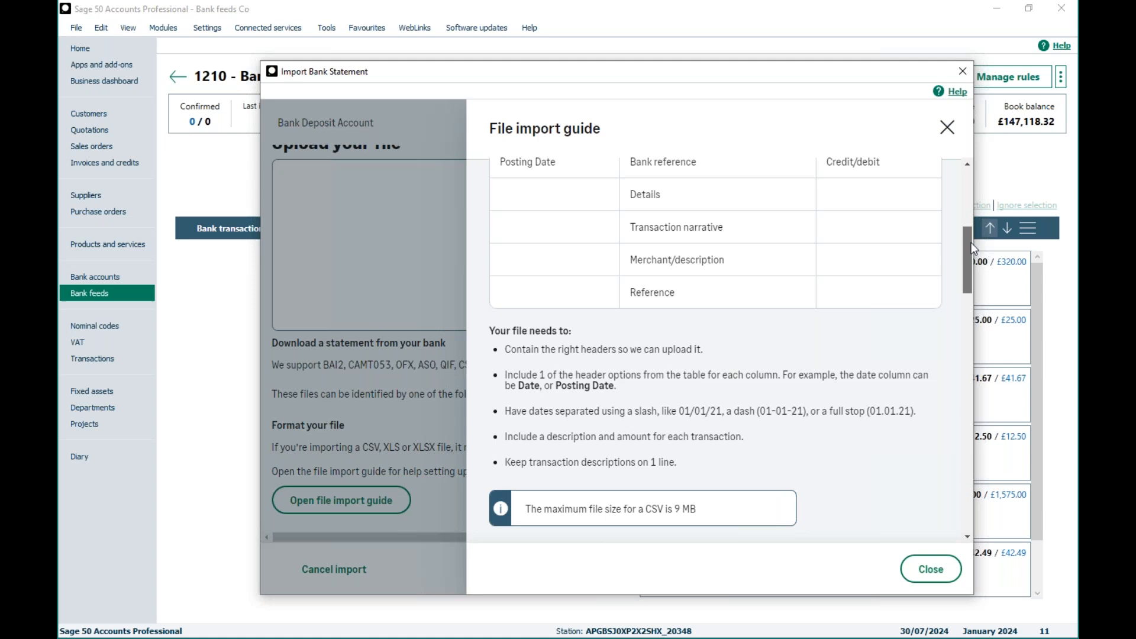
{"action": "left_click", "coordinate": [921, 575]}
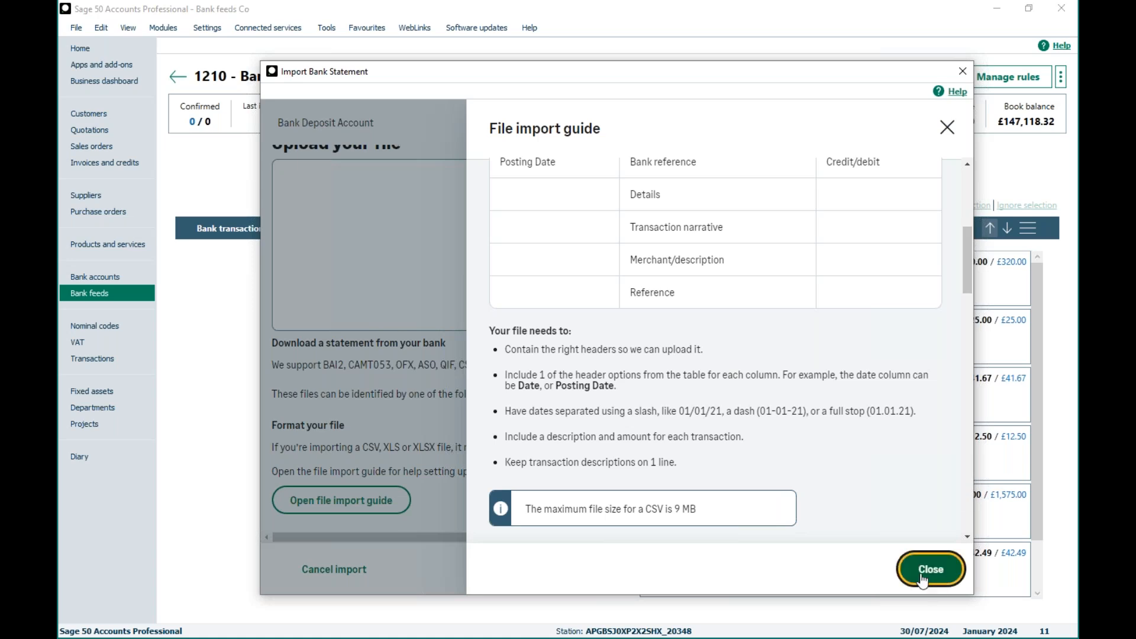
{"action": "left_click", "coordinate": [923, 572]}
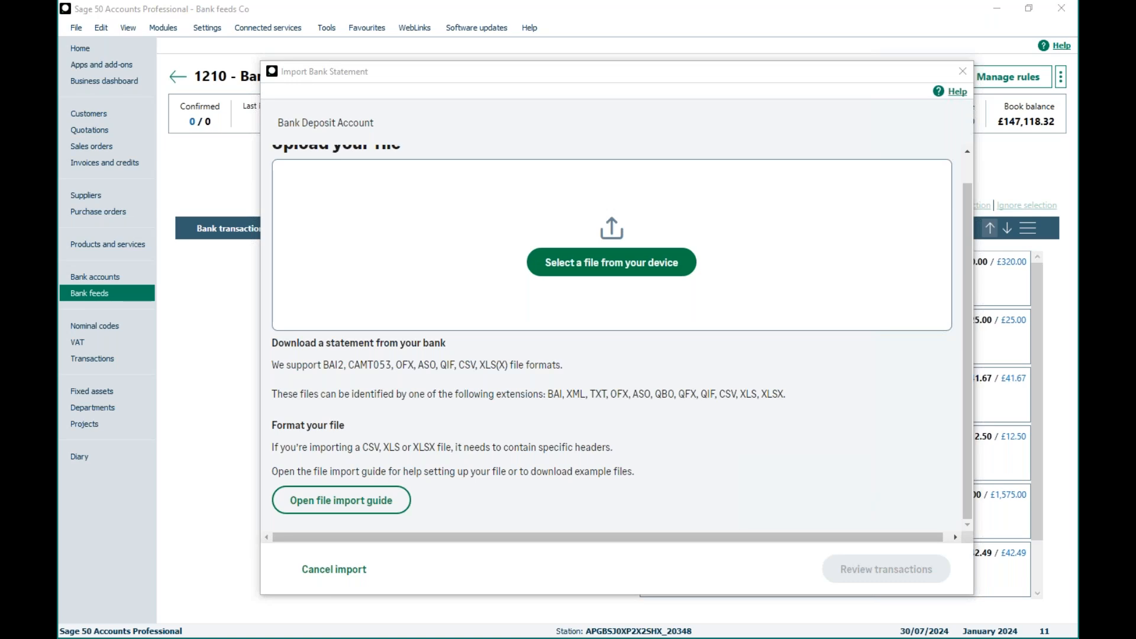
Step: In Excel, examine Bank transactions import.csv with the Bank Reference column widened, and close the file without saving
{"action": "left_click_drag", "start_coordinate": [1078, 116], "coordinate": [516, 124]}
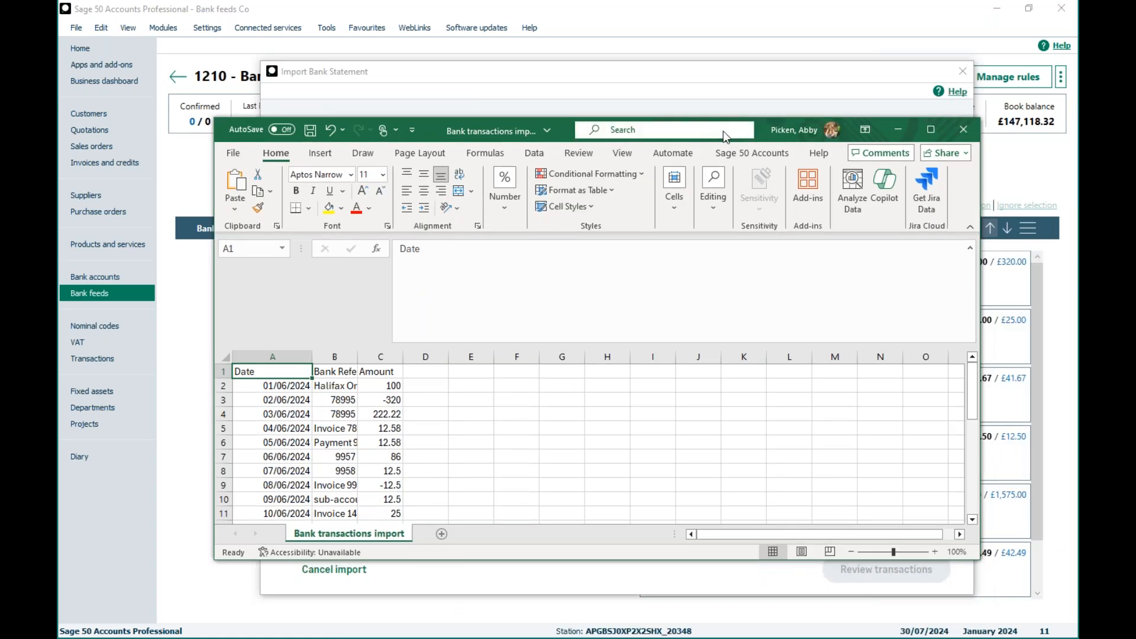
{"action": "double_click", "coordinate": [558, 131]}
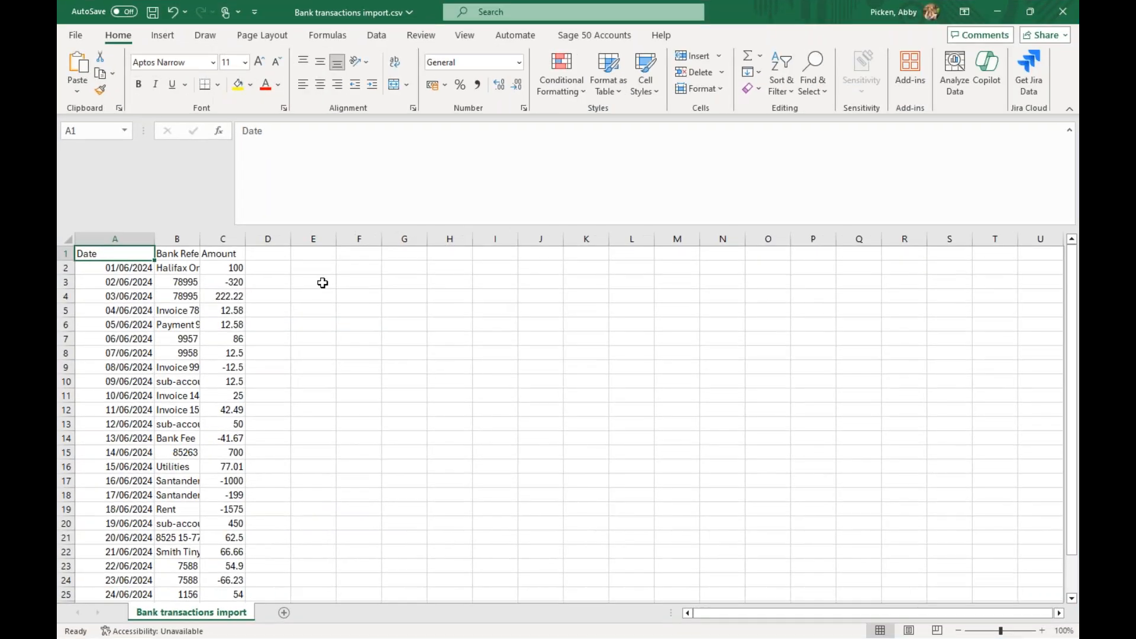
{"action": "left_click_drag", "start_coordinate": [200, 239], "coordinate": [241, 242]}
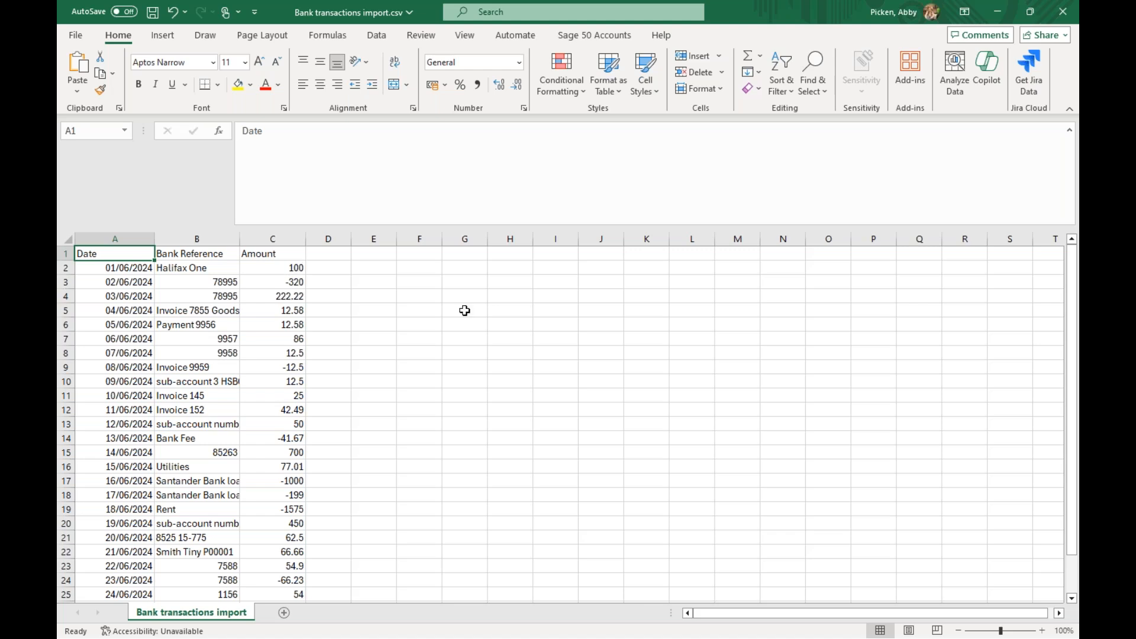
{"action": "left_click", "coordinate": [1063, 12]}
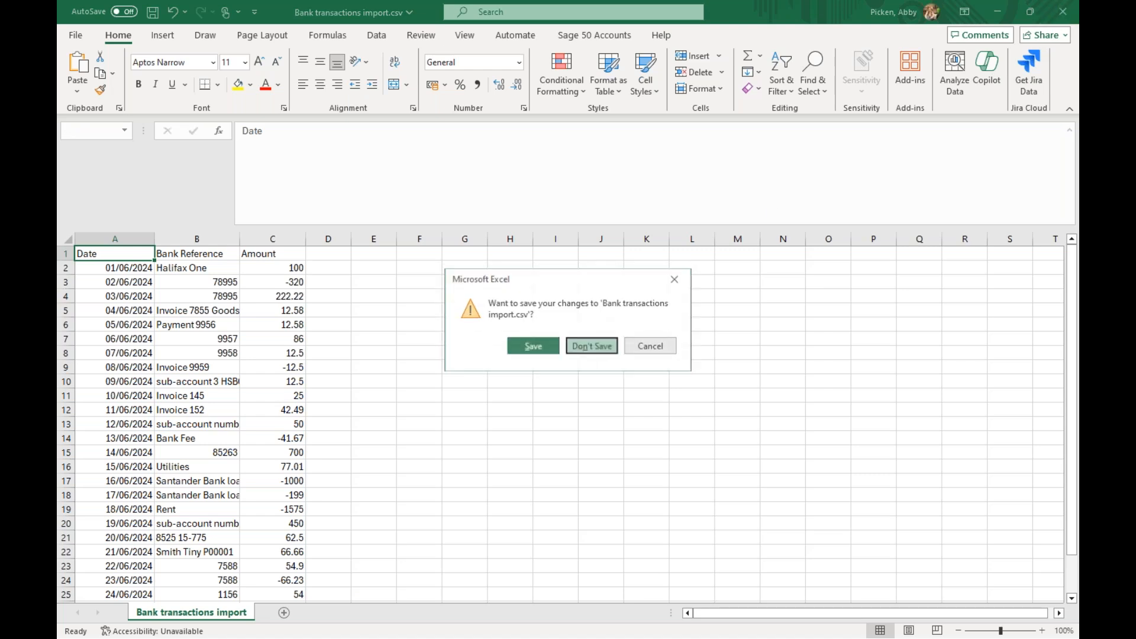
{"action": "left_click", "coordinate": [577, 347]}
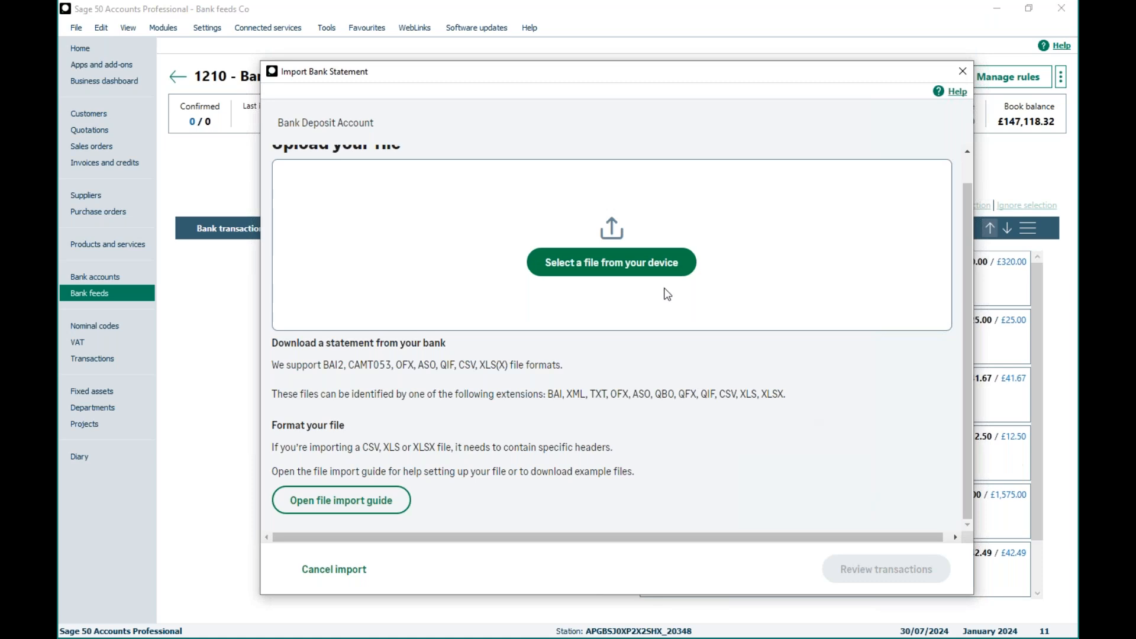
Step: Back in Sage 50 Accounts, upload Bank transactions import.csv as the bank statement and proceed to reviewing its transactions
{"action": "left_click", "coordinate": [608, 265]}
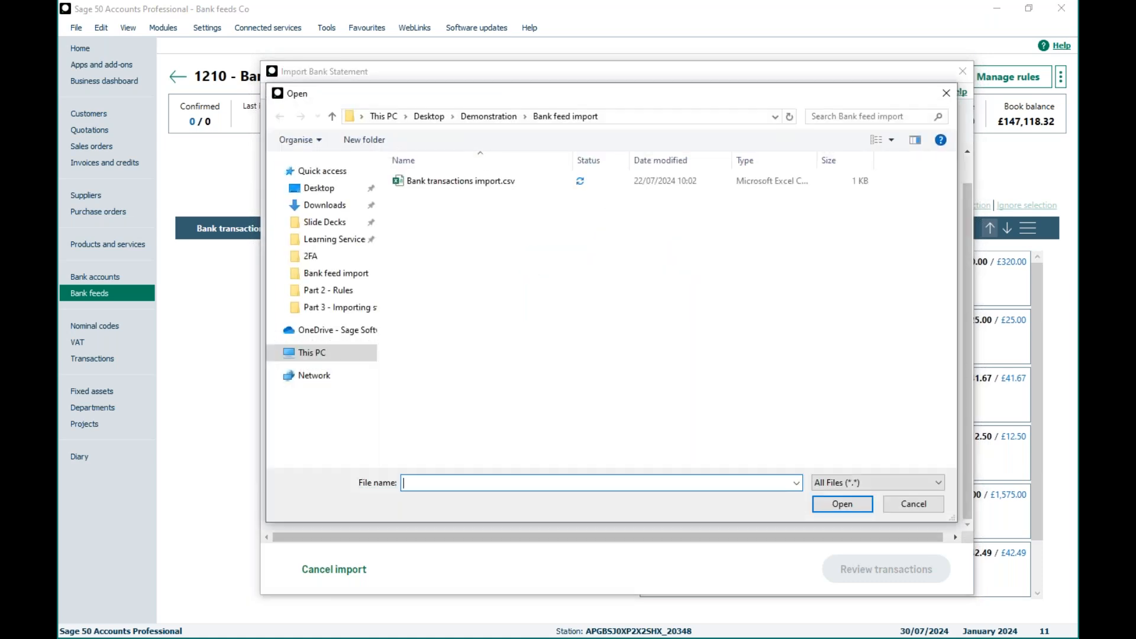
{"action": "left_click", "coordinate": [490, 186]}
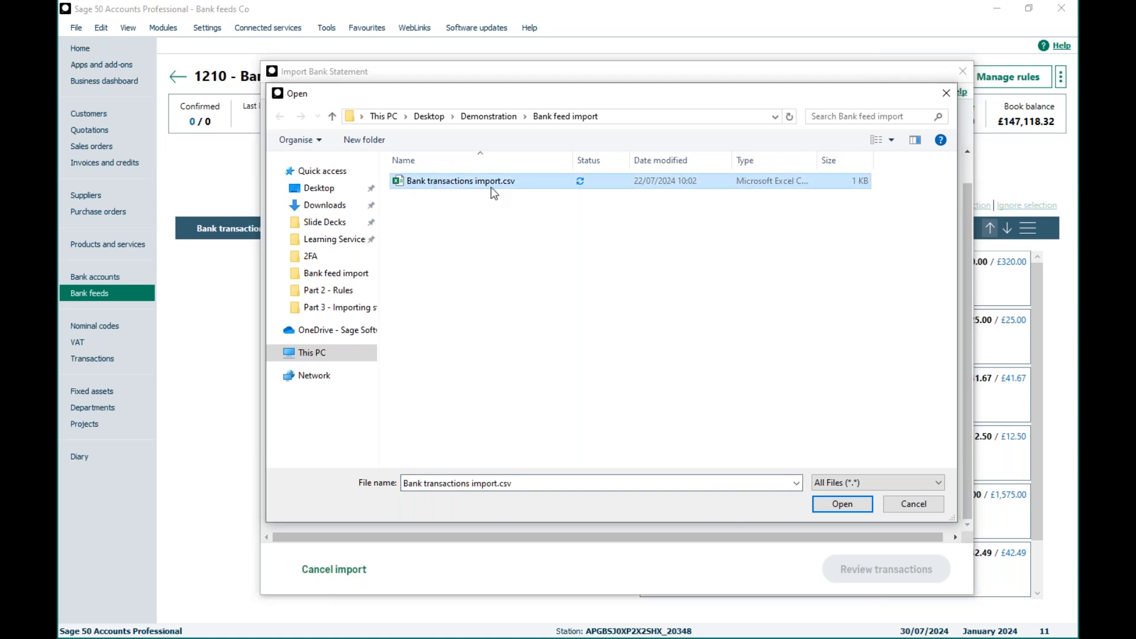
{"action": "left_click", "coordinate": [840, 504]}
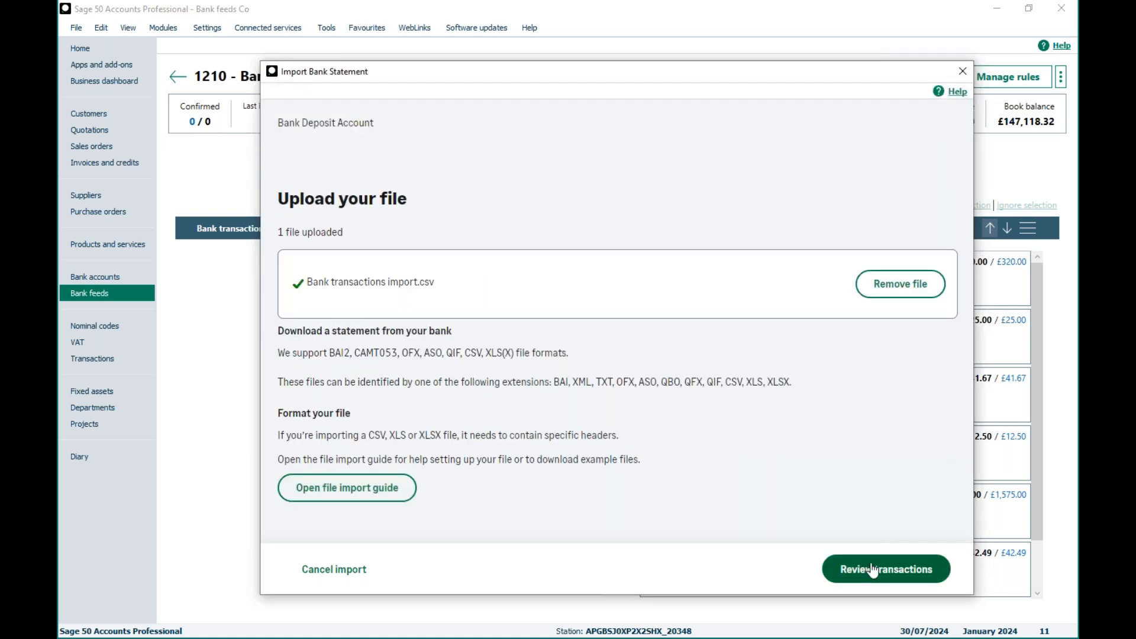
{"action": "left_click", "coordinate": [871, 569]}
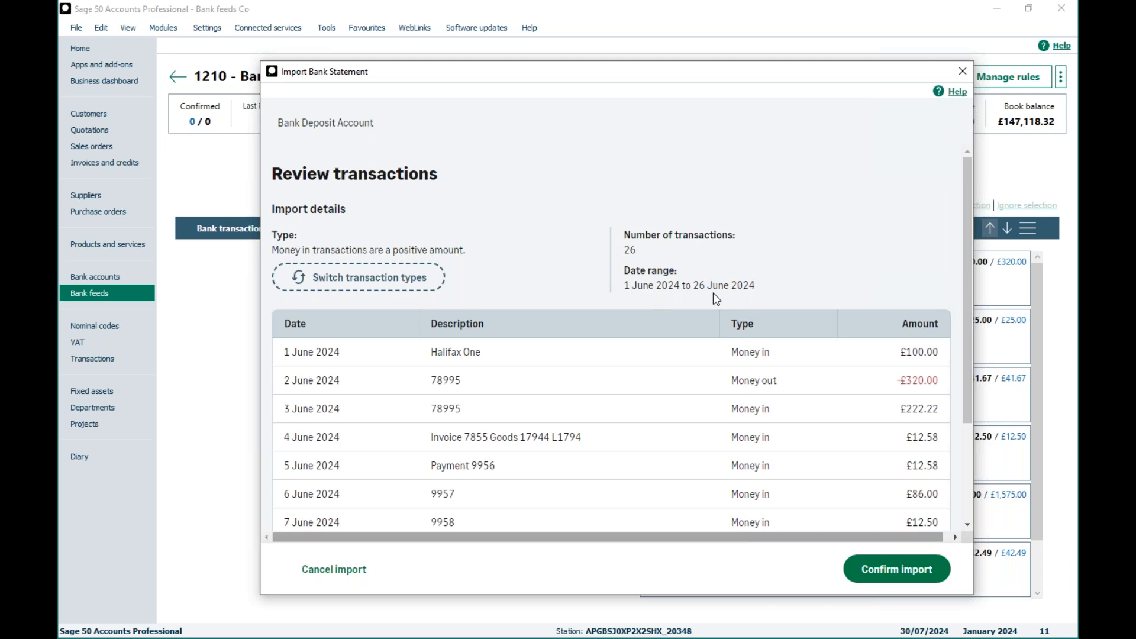
Step: Show 50 items per page, review all statement transactions, and check the explanation for switching transaction types without applying it
{"action": "left_click_drag", "start_coordinate": [969, 169], "coordinate": [971, 268]}
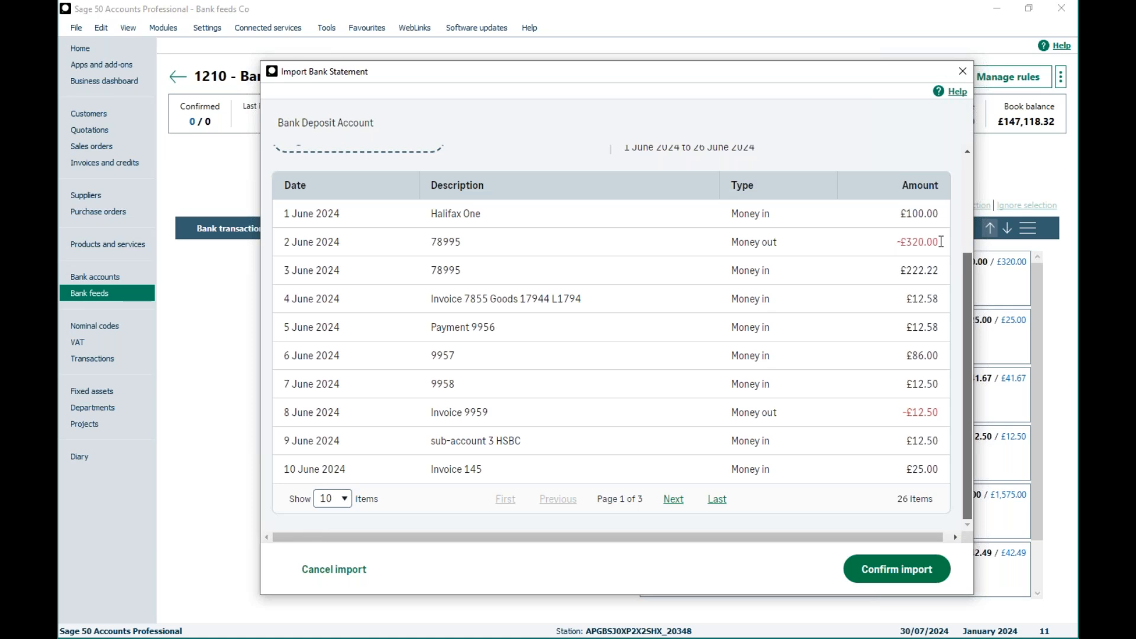
{"action": "left_click", "coordinate": [345, 501]}
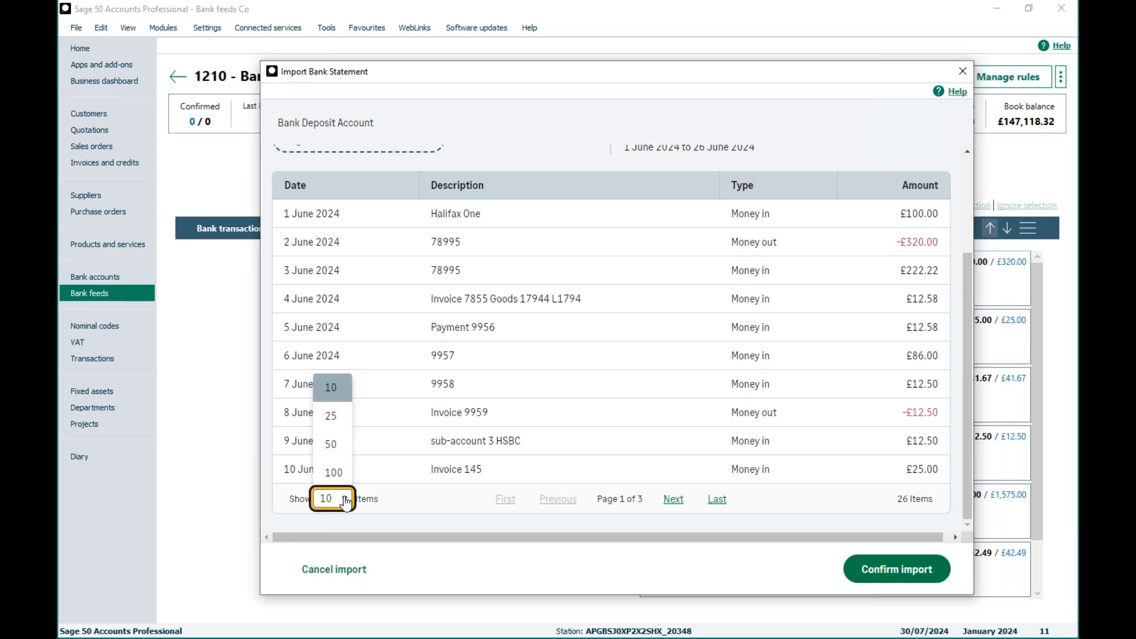
{"action": "left_click", "coordinate": [332, 444]}
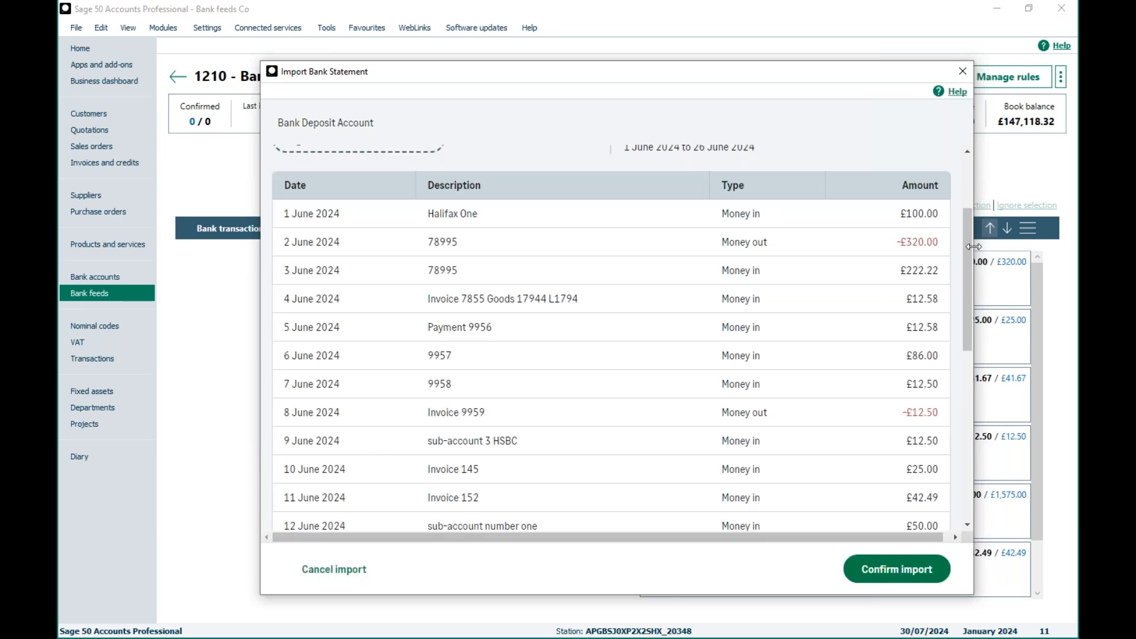
{"action": "left_click_drag", "start_coordinate": [971, 248], "coordinate": [968, 432]}
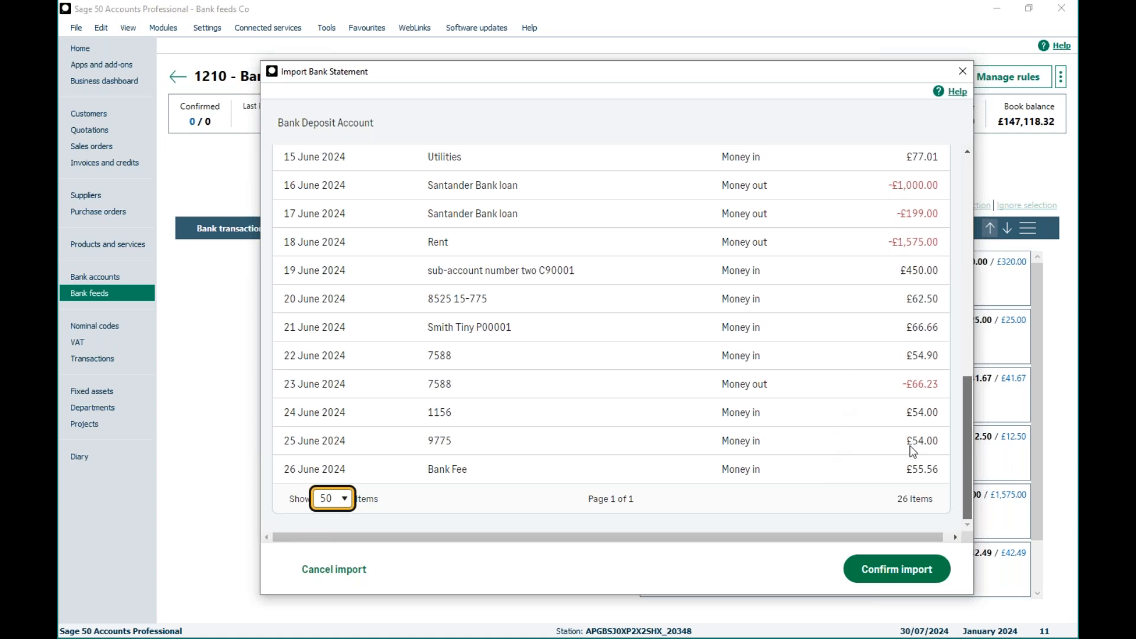
{"action": "left_click_drag", "start_coordinate": [966, 392], "coordinate": [968, 212]}
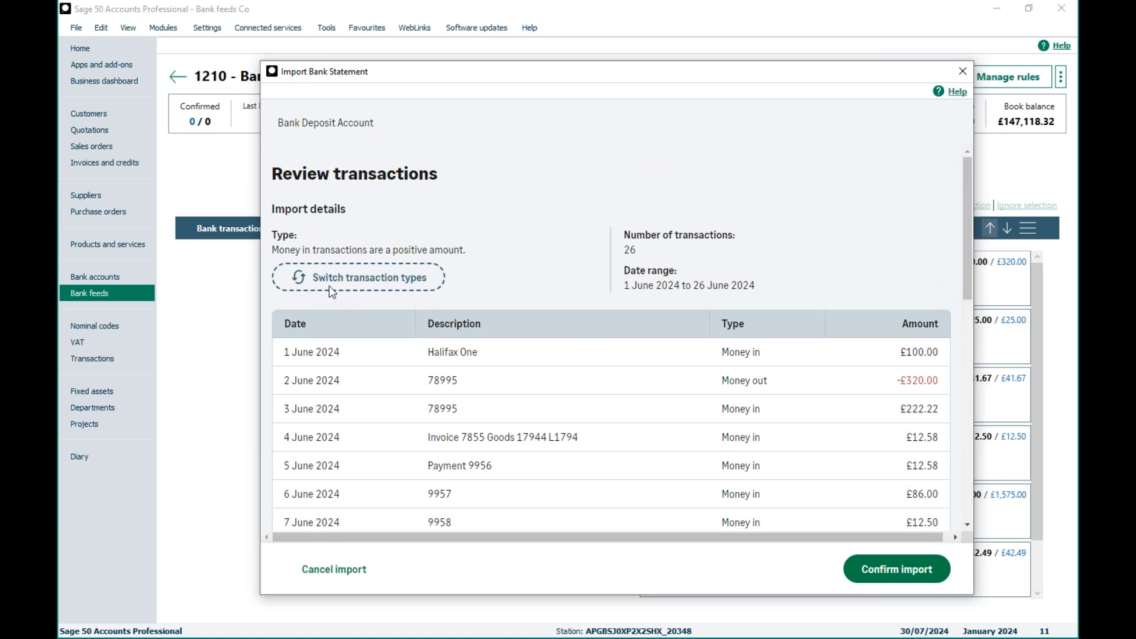
{"action": "left_click", "coordinate": [296, 288]}
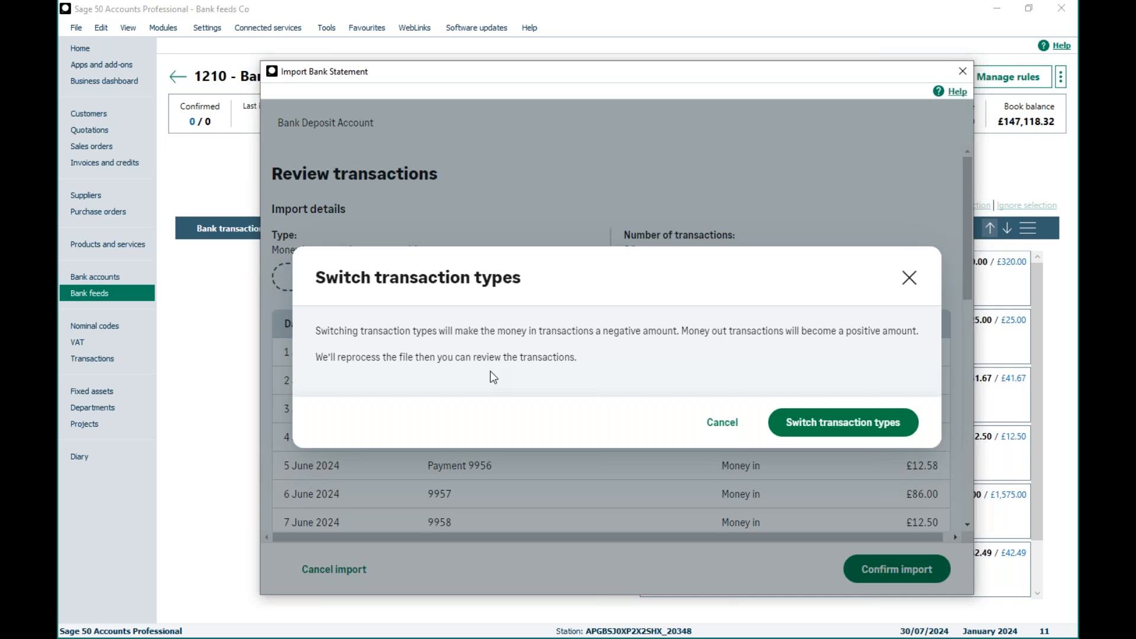
{"action": "left_click", "coordinate": [715, 430]}
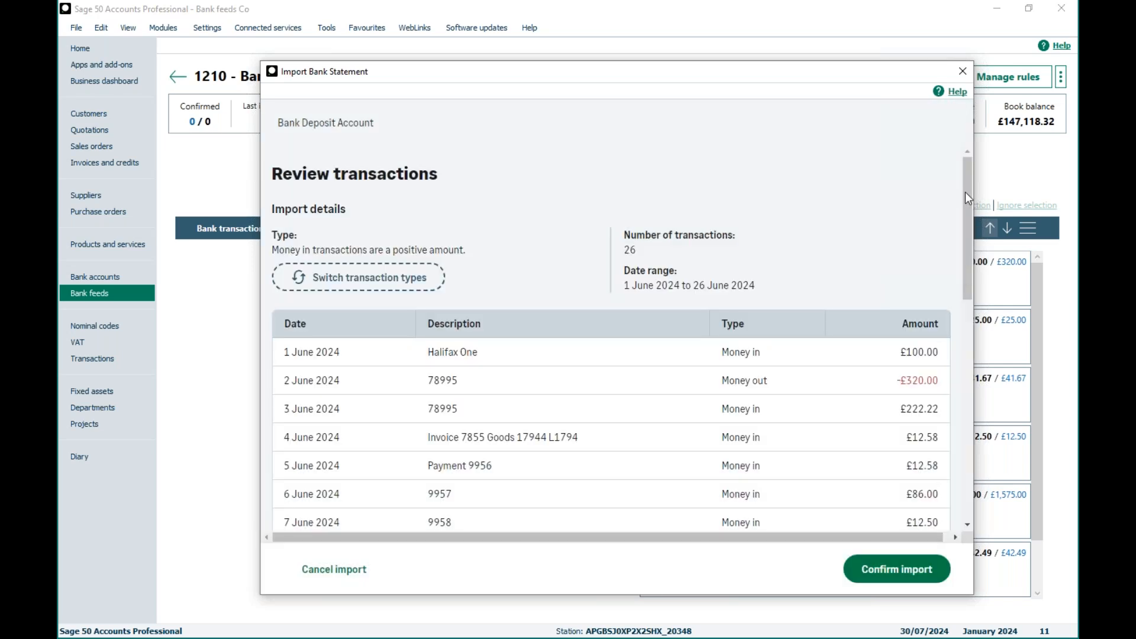
Step: Confirm the import of the reviewed transactions into the Bank Deposit Account, and close the import window and the download message
{"action": "scroll", "coordinate": [966, 207], "scroll_direction": "down", "scroll_amount": 2}
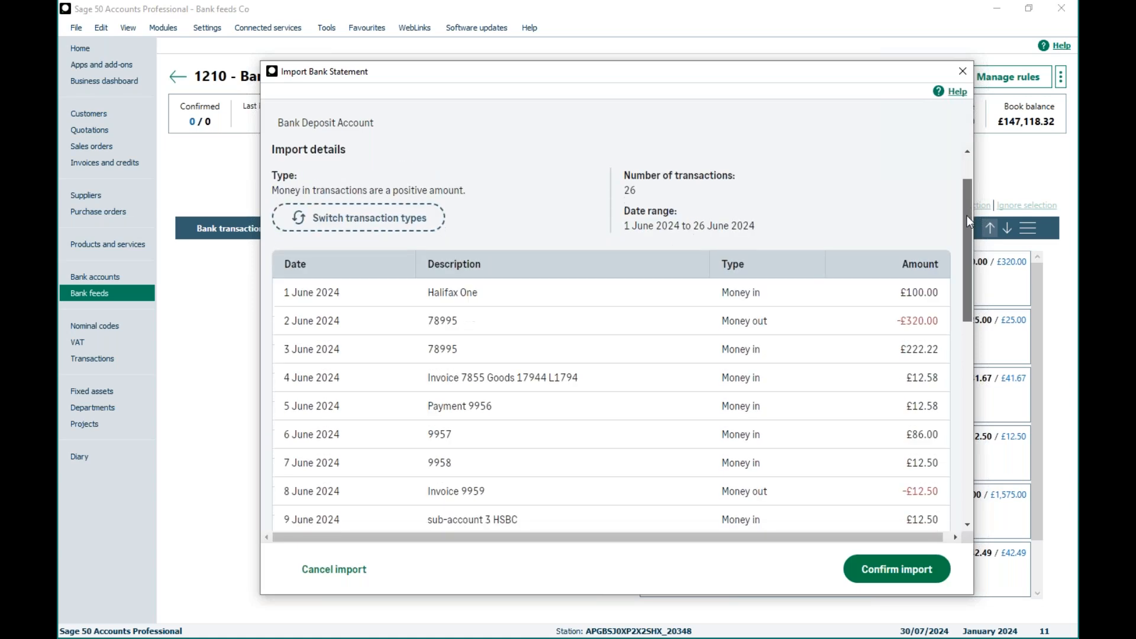
{"action": "left_click", "coordinate": [896, 569]}
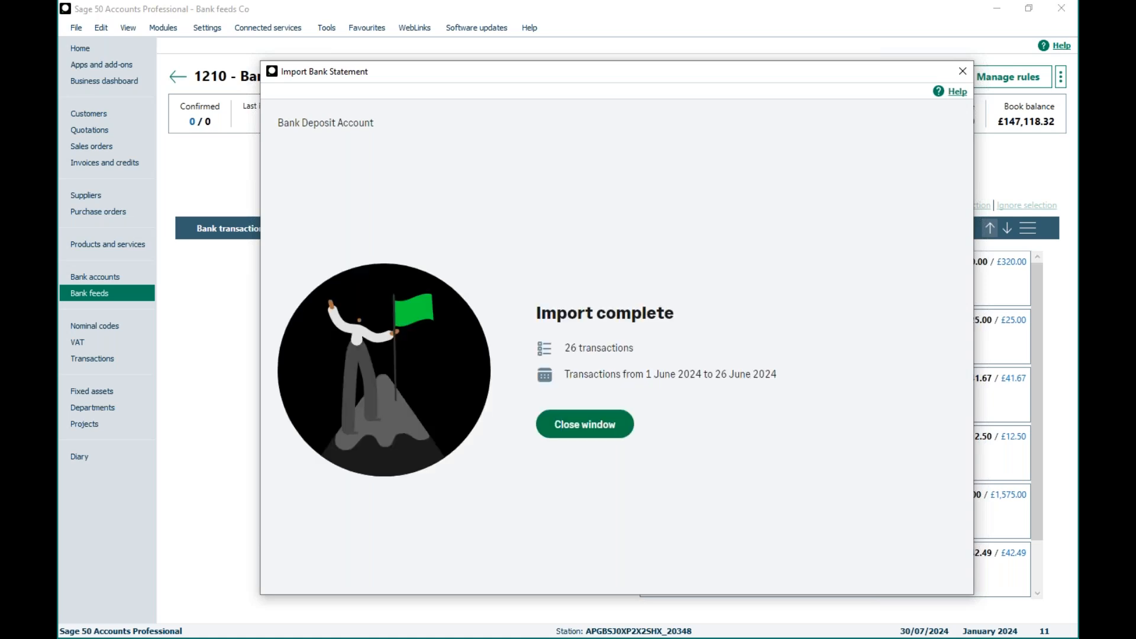
{"action": "left_click", "coordinate": [545, 435]}
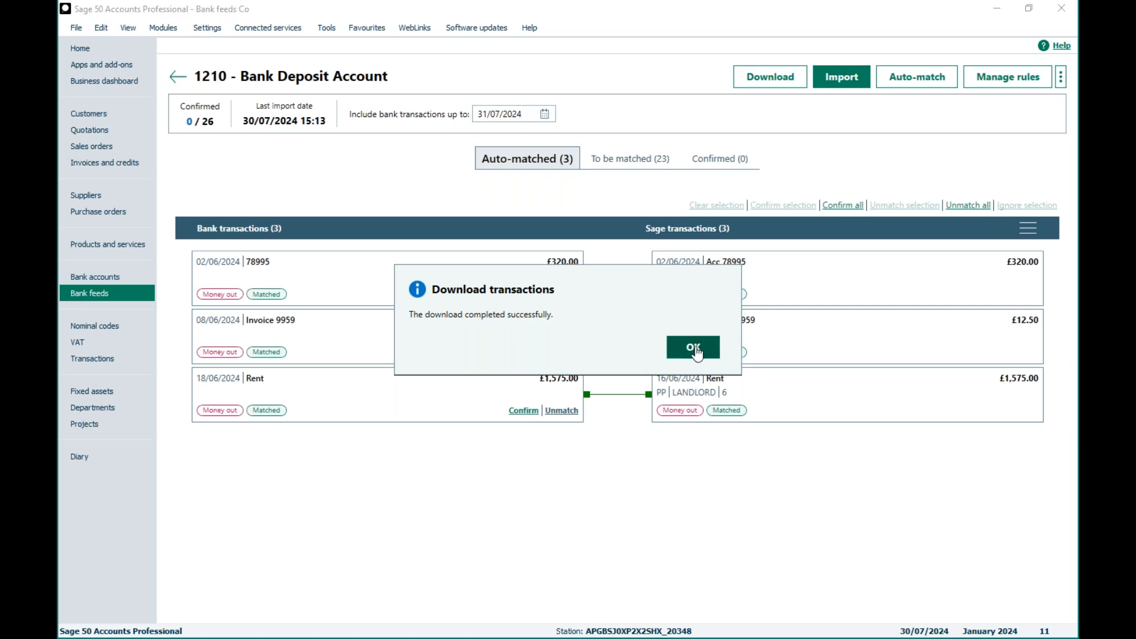
{"action": "left_click", "coordinate": [695, 350]}
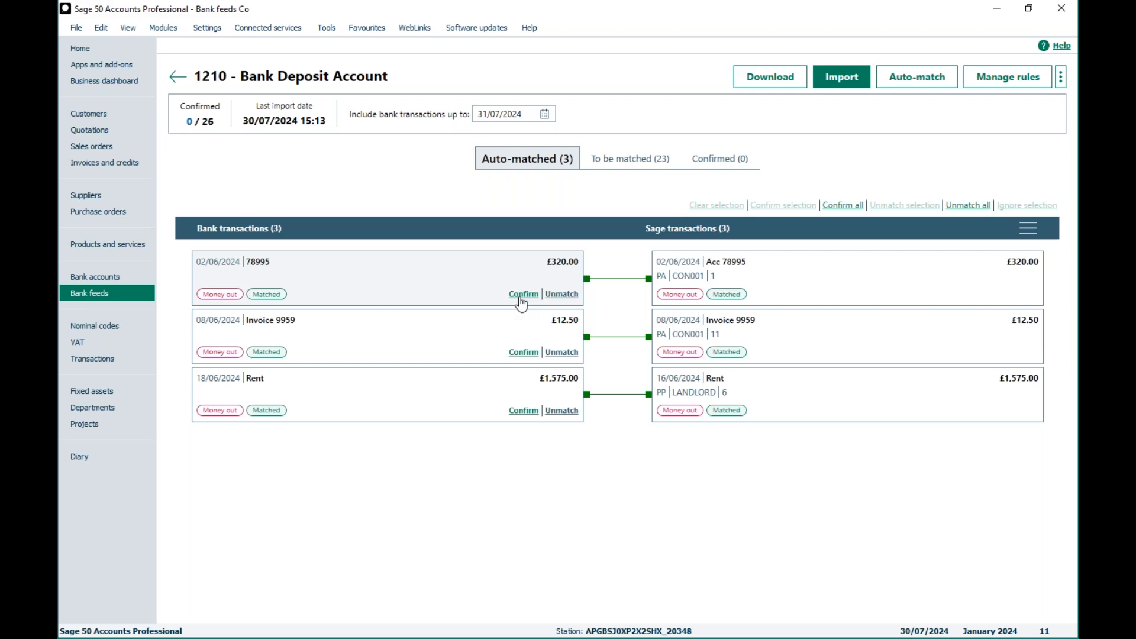
Step: Among the transactions to be matched, match the £1,000.00 Santander Bank loan bank transaction of 16/06/2024 with its Sage transaction of 16/07/2024
{"action": "left_click", "coordinate": [632, 163]}
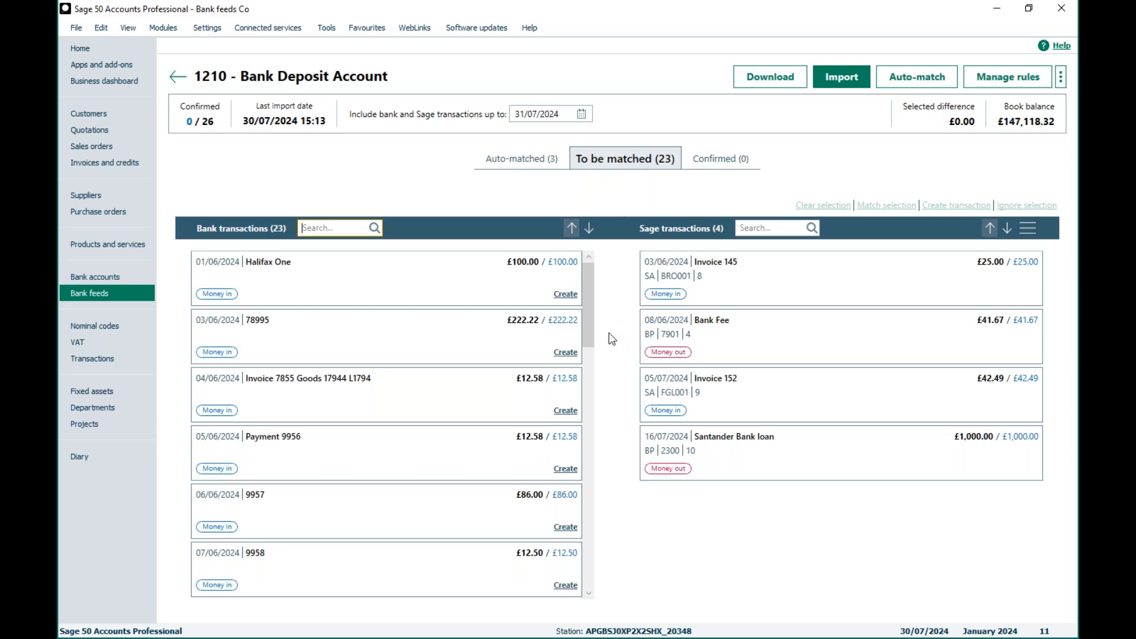
{"action": "left_click_drag", "start_coordinate": [582, 293], "coordinate": [577, 435]}
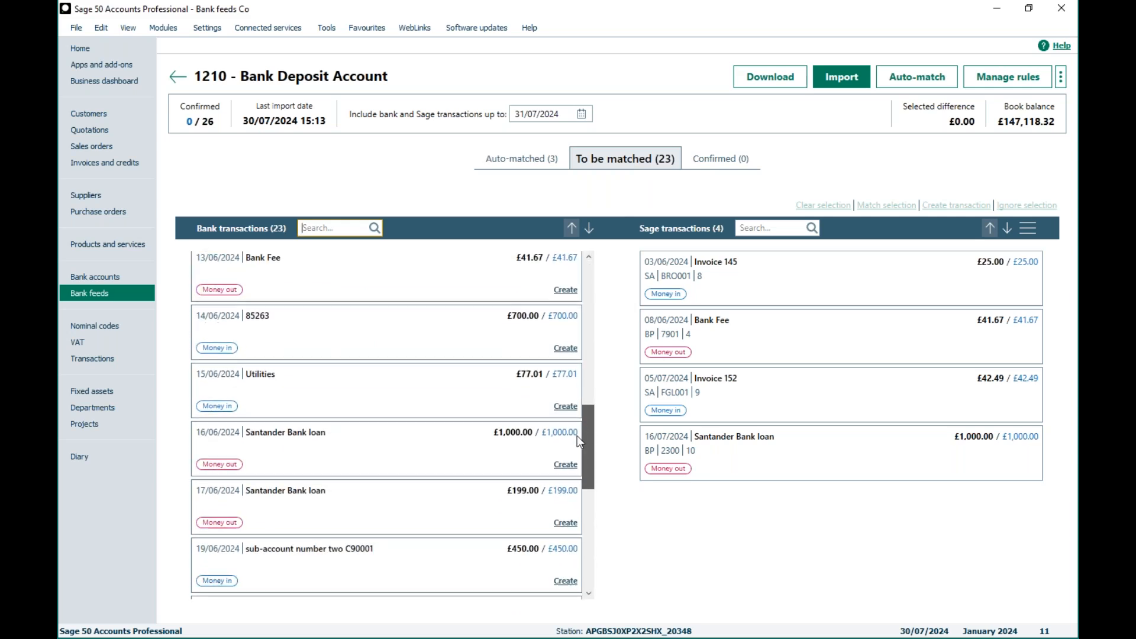
{"action": "left_click_drag", "start_coordinate": [368, 434], "coordinate": [653, 459]}
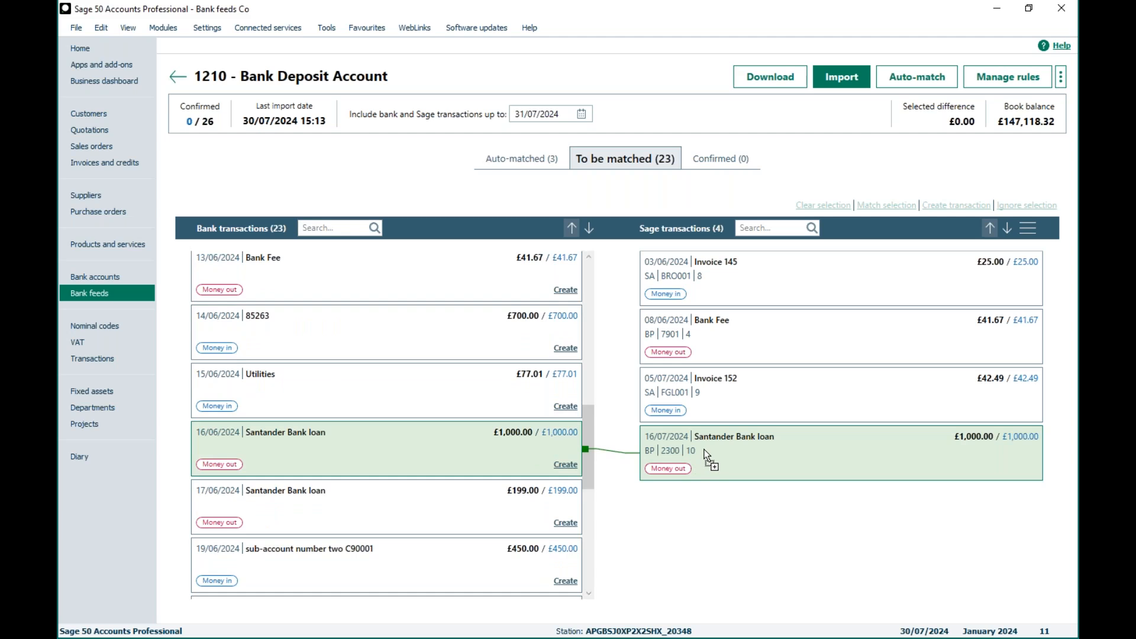
{"action": "mouse_move", "coordinate": [706, 448]}
{"action": "left_mouse_down"}
{"action": "mouse_move", "coordinate": [651, 446]}
{"action": "mouse_move", "coordinate": [710, 443]}
{"action": "left_mouse_up"}
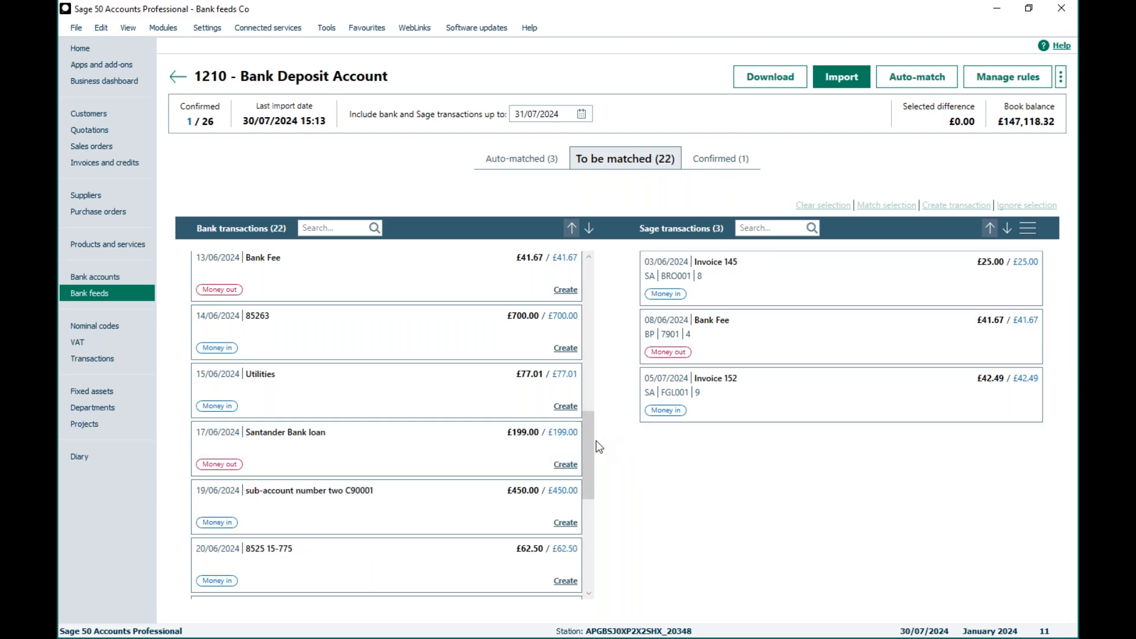
{"action": "left_click_drag", "start_coordinate": [595, 447], "coordinate": [596, 281]}
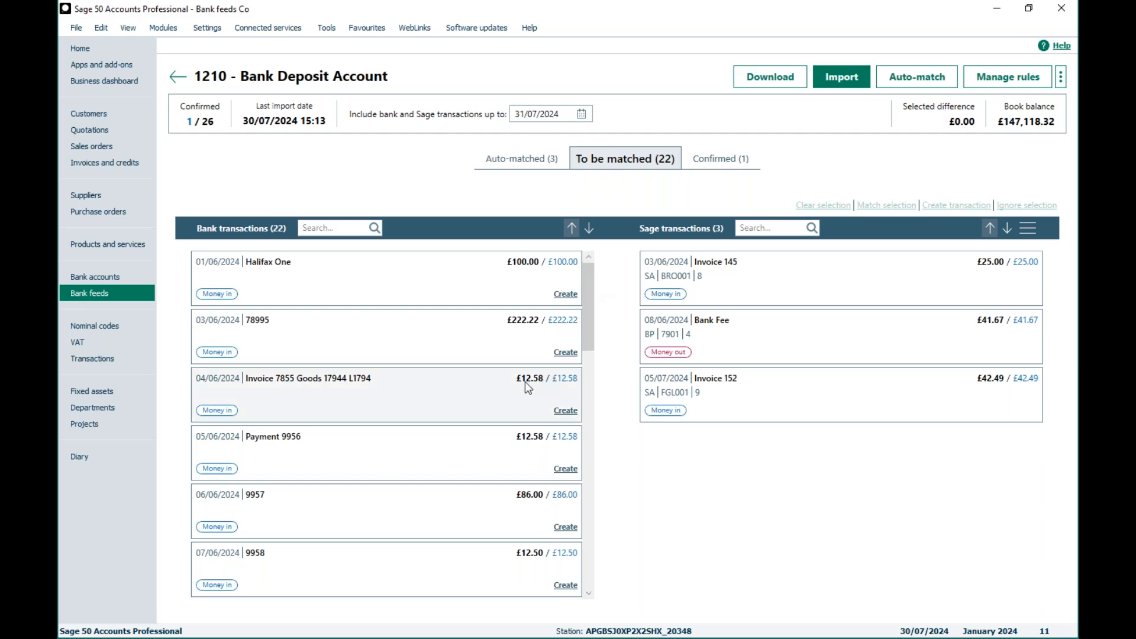
Step: Try to create a bank receipt without a nominal code for the £222.22 bank transaction of 03/06/2024, and close the form without saving
{"action": "left_click", "coordinate": [566, 353]}
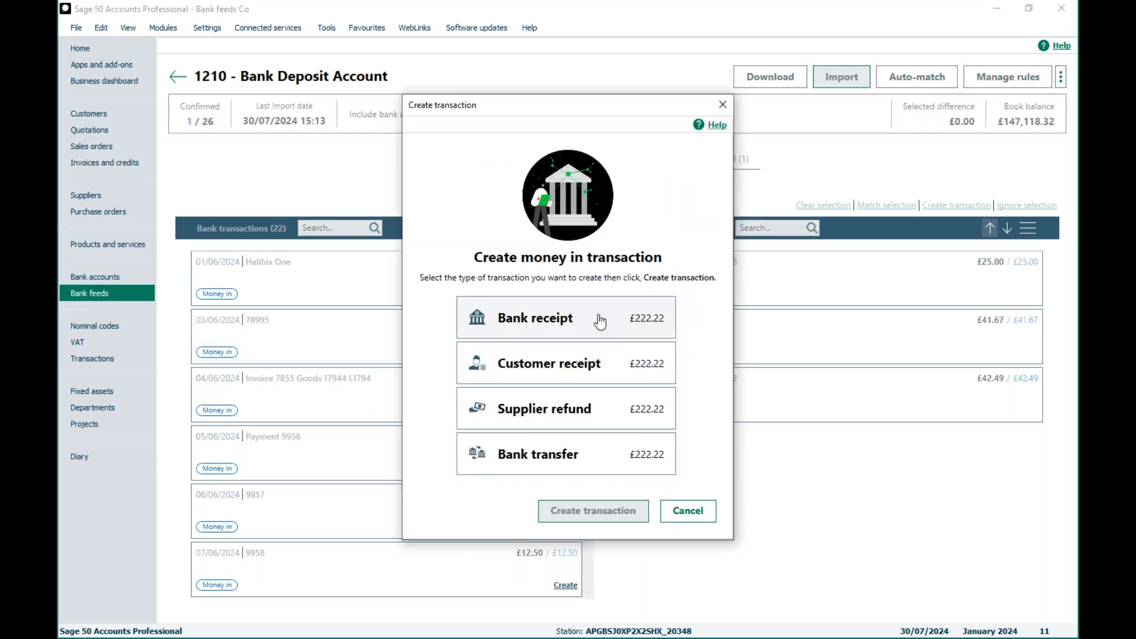
{"action": "left_click", "coordinate": [564, 323]}
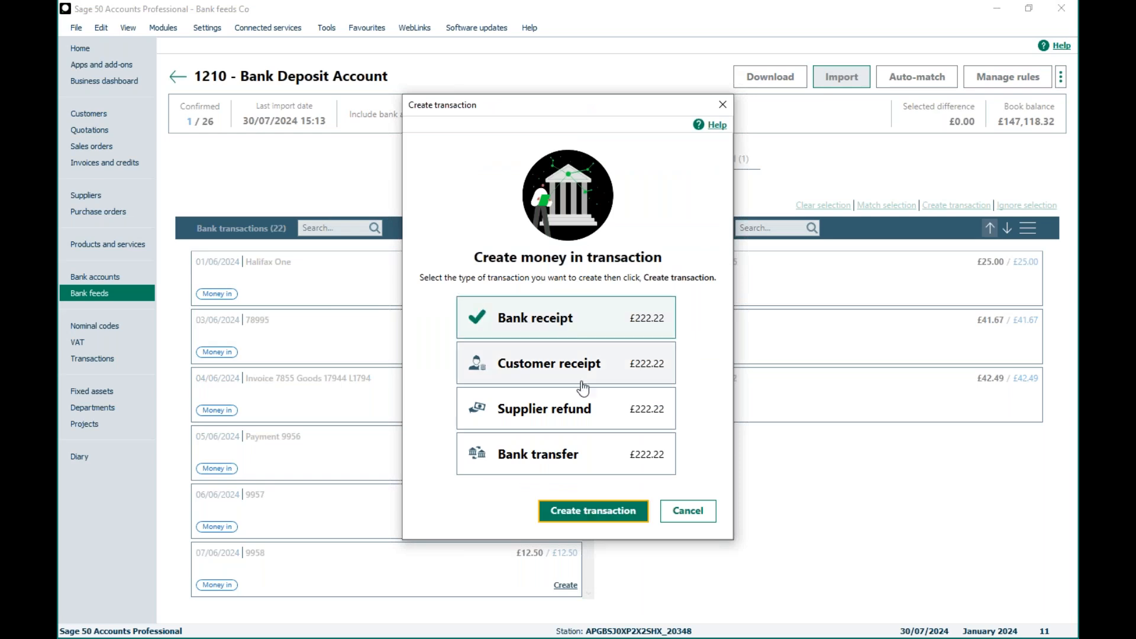
{"action": "left_click", "coordinate": [593, 510]}
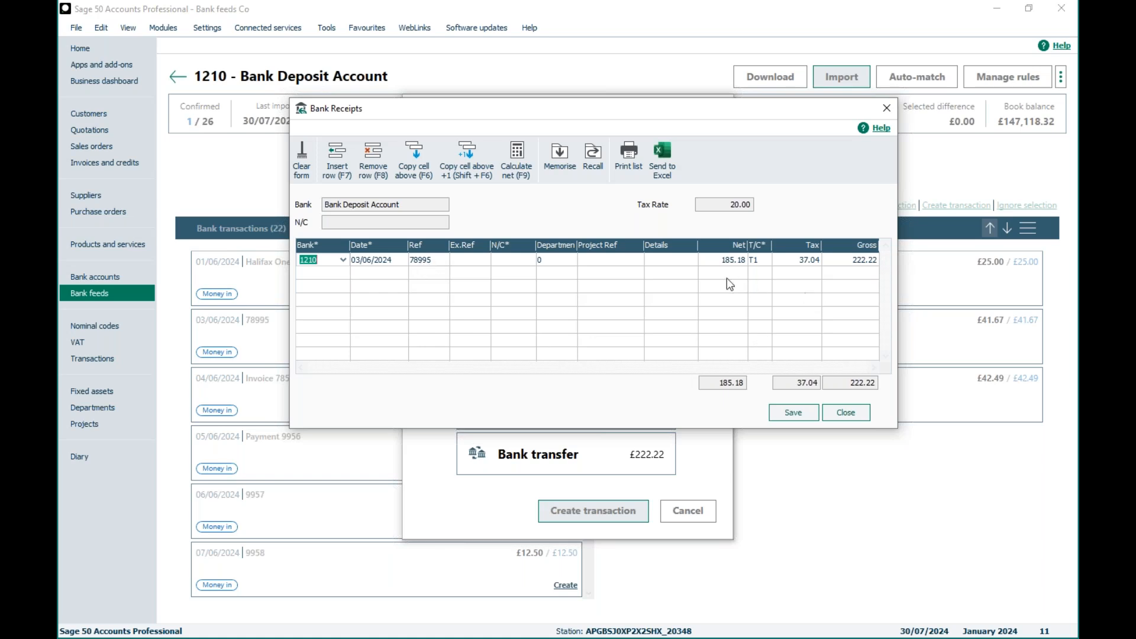
{"action": "left_click", "coordinate": [780, 413]}
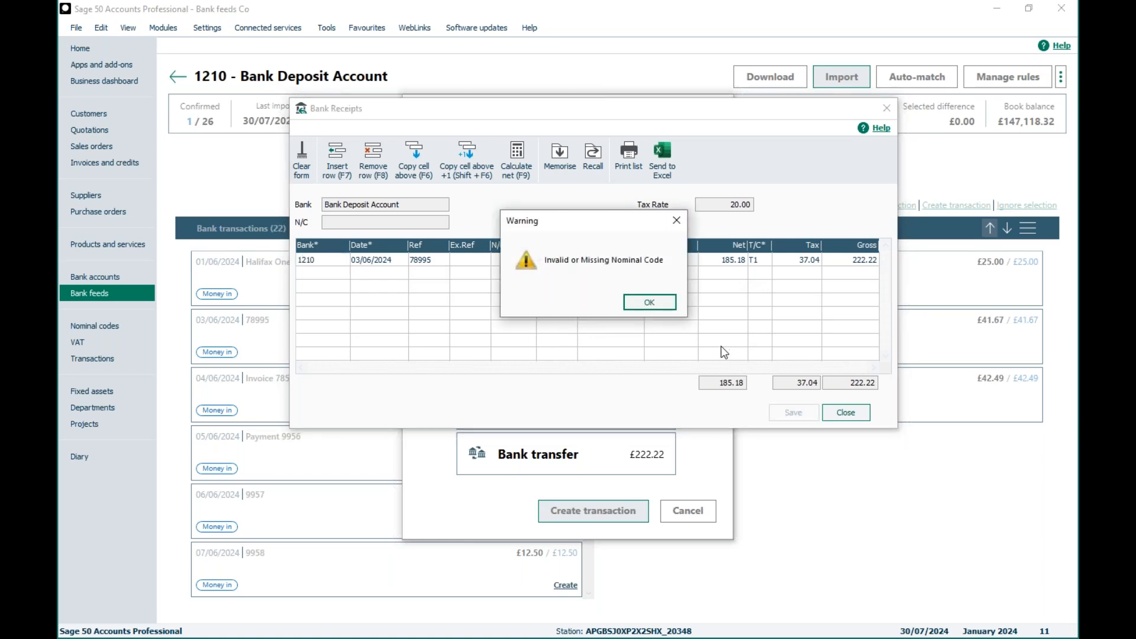
{"action": "left_click", "coordinate": [645, 305]}
{"action": "left_click", "coordinate": [529, 260]}
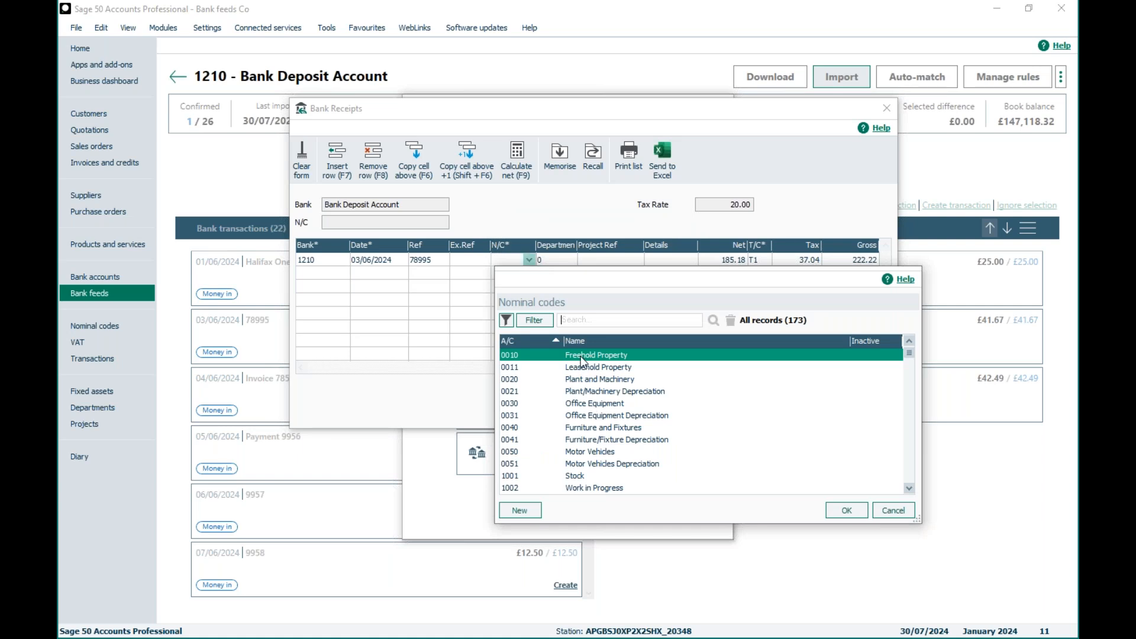
{"action": "left_click", "coordinate": [894, 510]}
{"action": "left_click", "coordinate": [833, 407]}
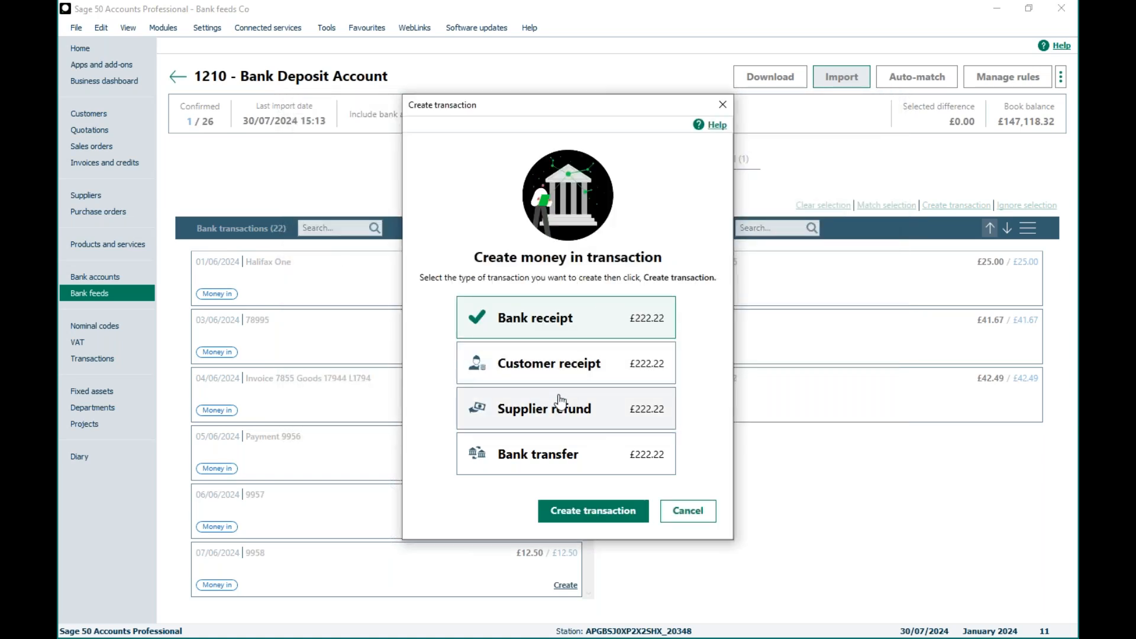
Step: Create a £222.22 customer receipt for A1 Design Services 01 from the bank transaction, and post it as a payment on account
{"action": "left_click", "coordinate": [581, 362]}
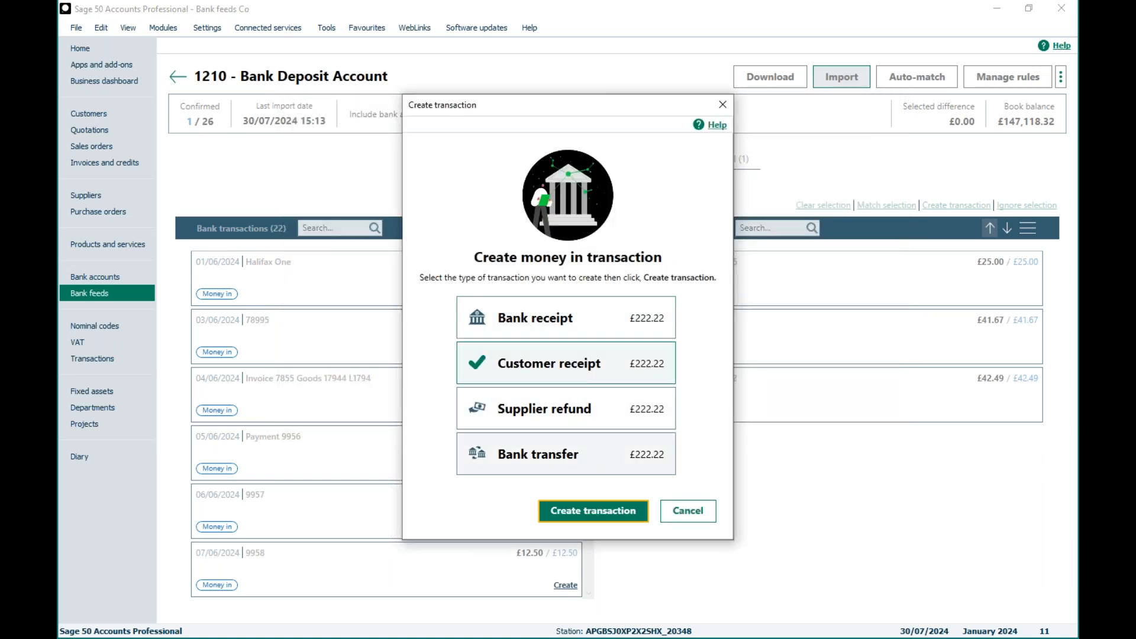
{"action": "left_click", "coordinate": [565, 514]}
{"action": "left_click", "coordinate": [555, 170]}
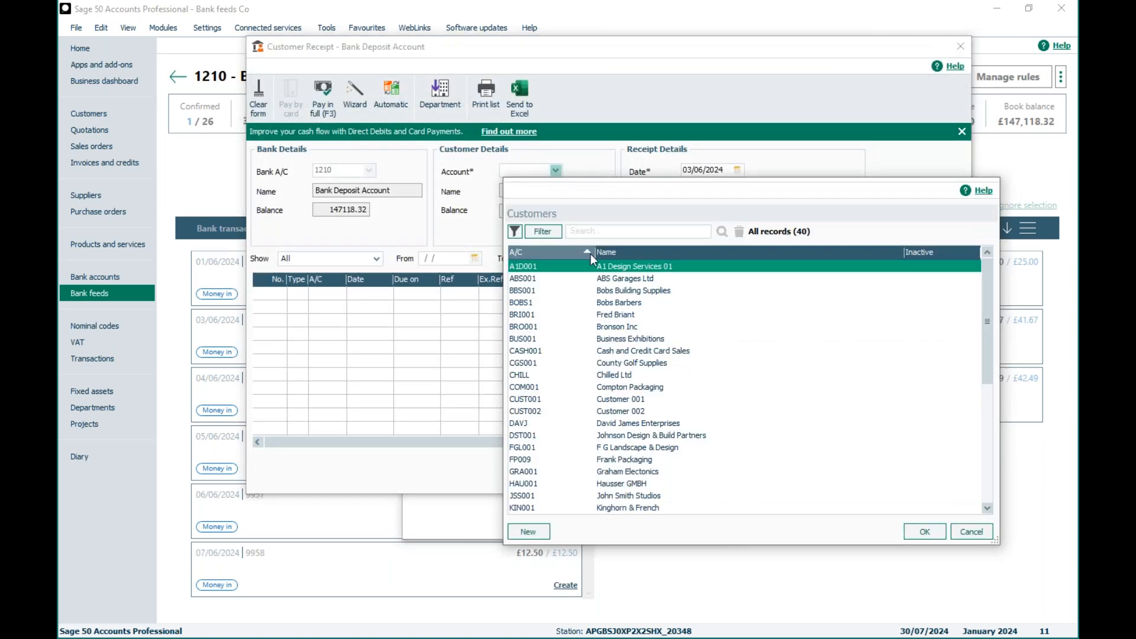
{"action": "left_click", "coordinate": [921, 533]}
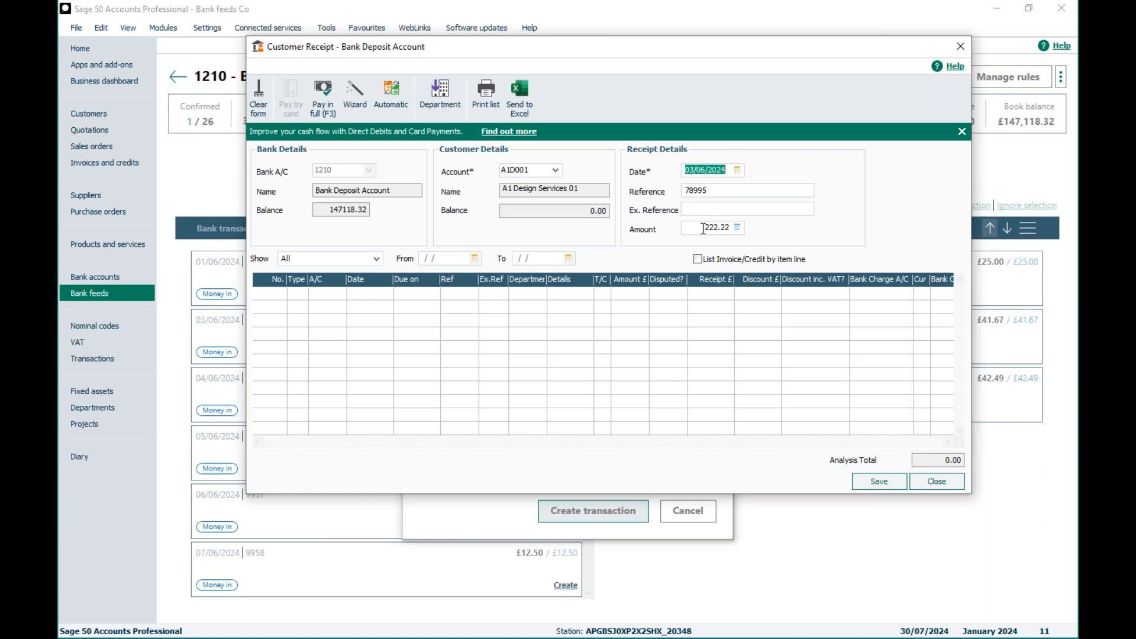
{"action": "left_click", "coordinate": [878, 482]}
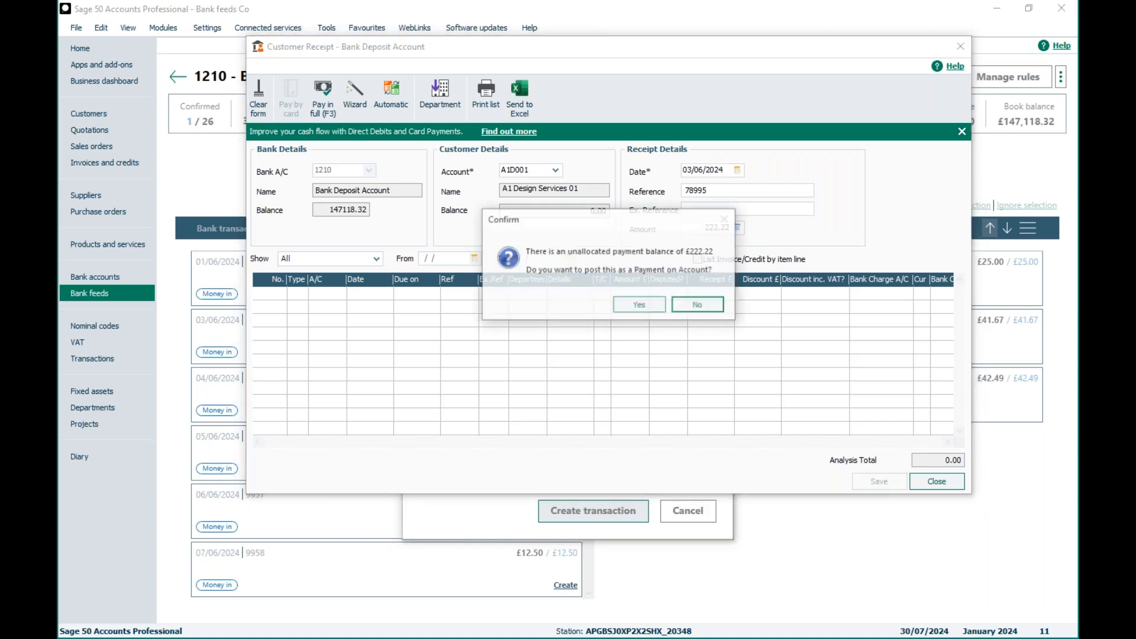
{"action": "left_click", "coordinate": [632, 306]}
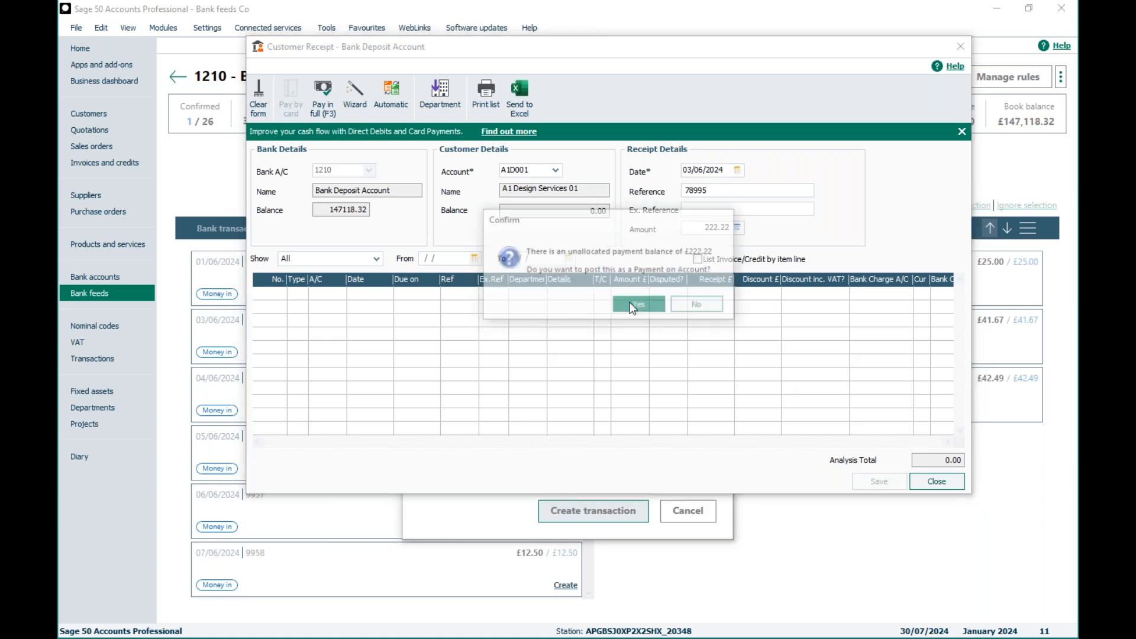
Step: Check the confirmed transactions, and ignore the £100.00 Halifax One bank transaction of 01/06/2024 among those still to be matched
{"action": "left_click", "coordinate": [732, 159]}
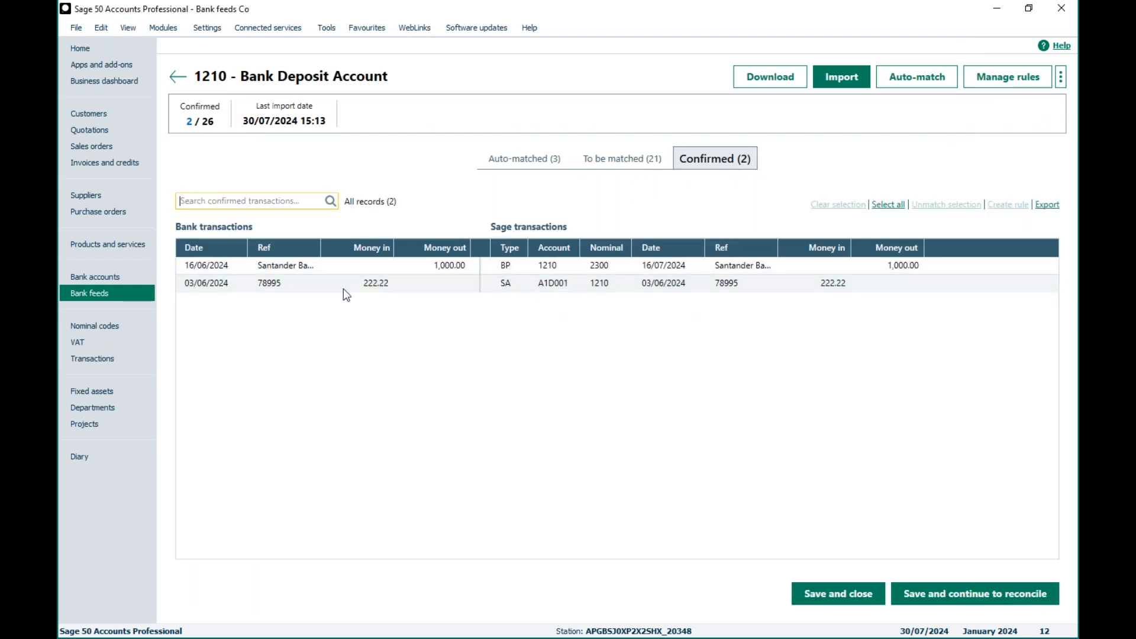
{"action": "left_click", "coordinate": [484, 287]}
{"action": "left_click", "coordinate": [641, 160]}
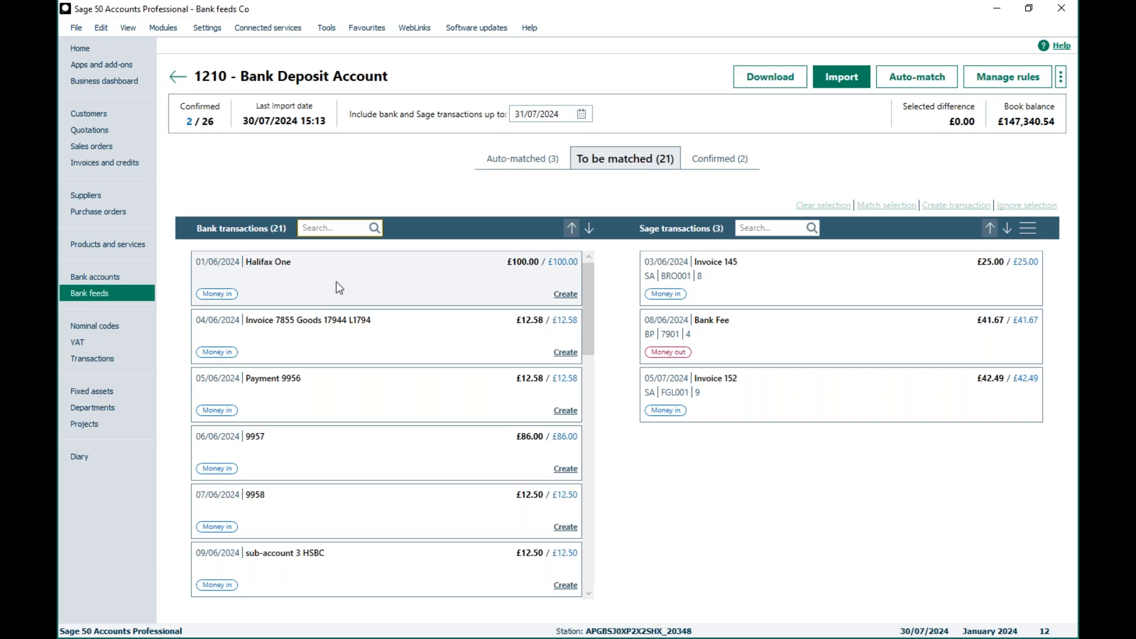
{"action": "left_click", "coordinate": [376, 280]}
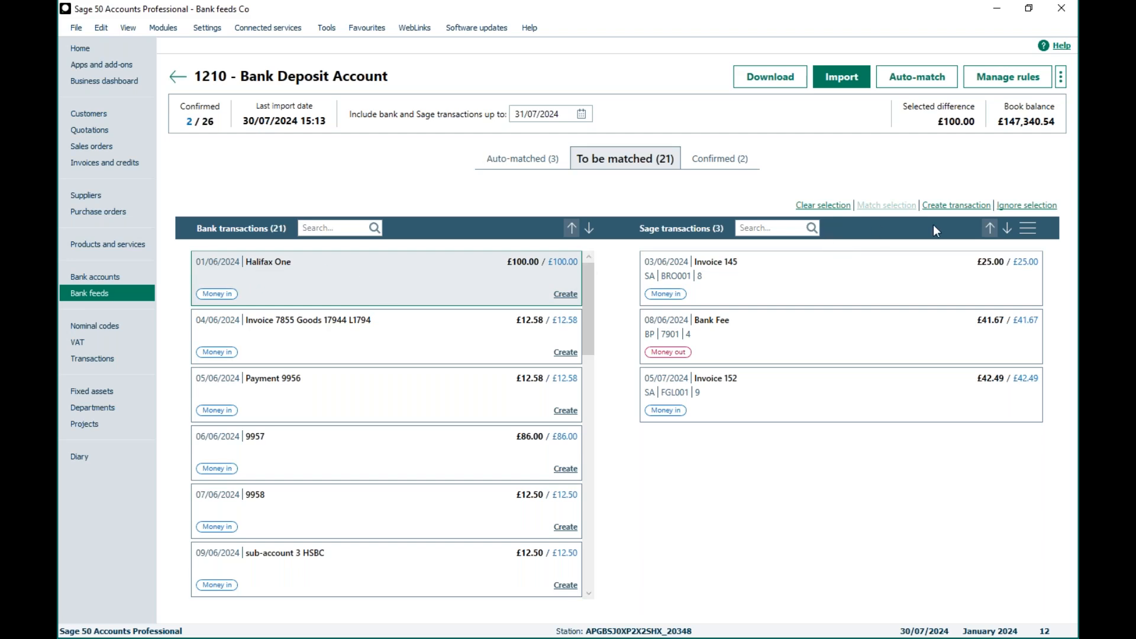
{"action": "left_click", "coordinate": [1032, 205]}
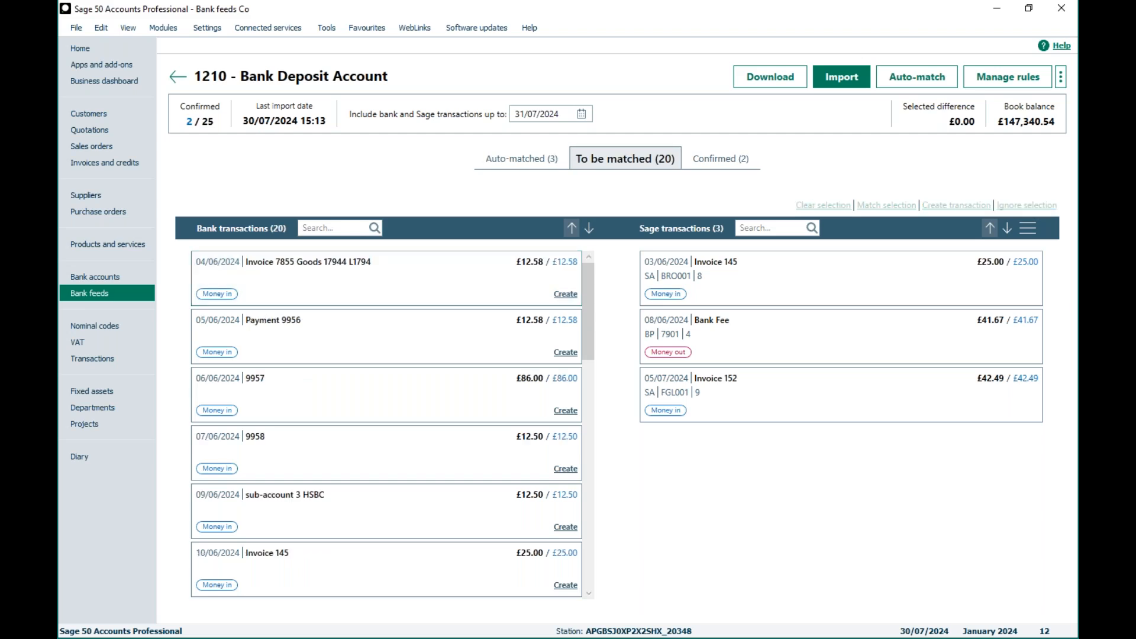
Step: Exit Bank feeds for the Bank Deposit Account without saving, and reopen the account
{"action": "left_click", "coordinate": [179, 78]}
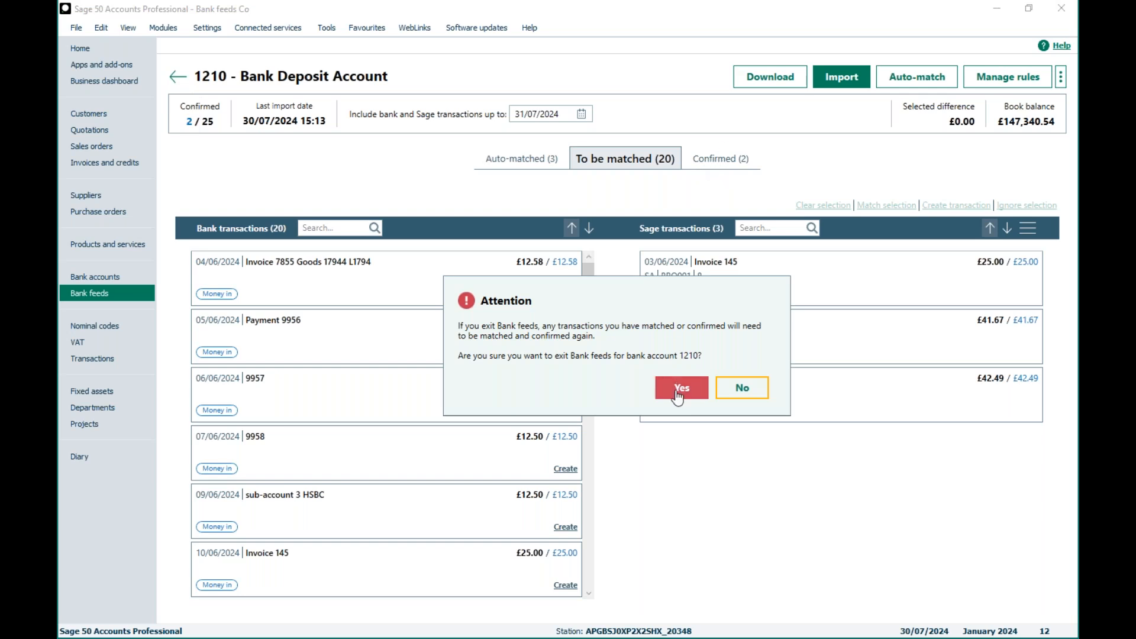
{"action": "left_click", "coordinate": [679, 393]}
{"action": "key", "text": "Return"}
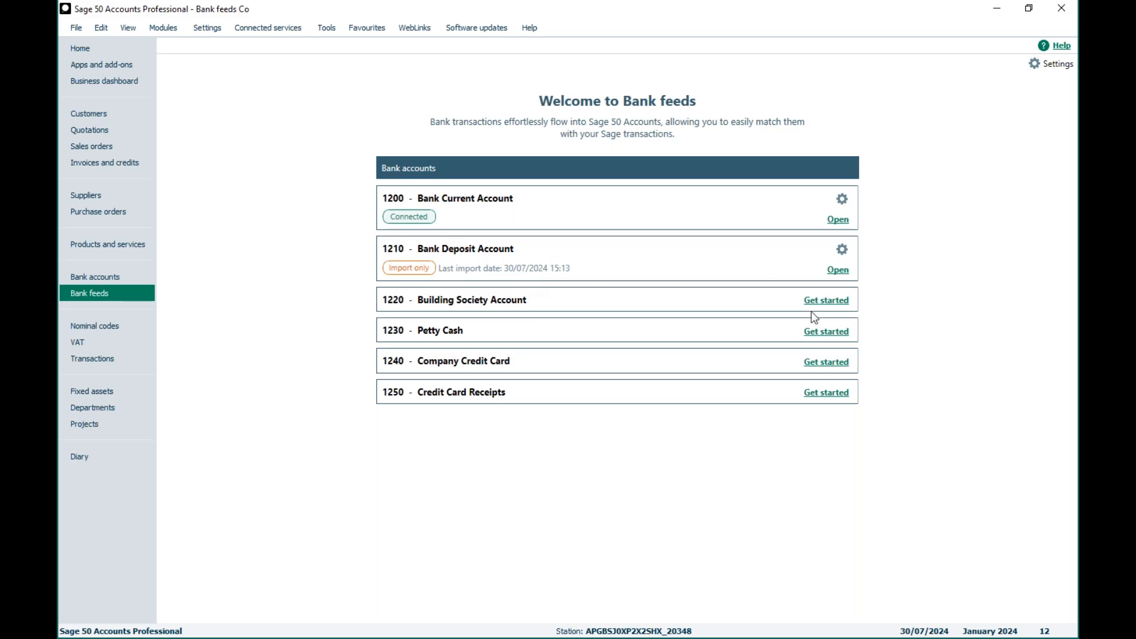
{"action": "left_click", "coordinate": [837, 270]}
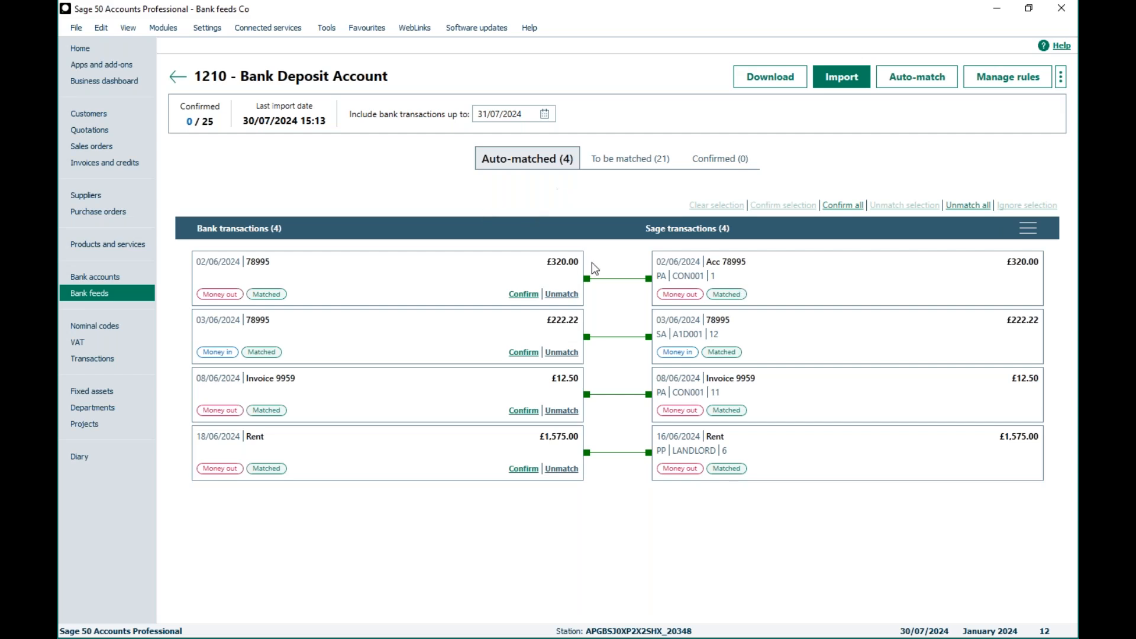
Step: Confirm the auto-matched £320.00 transaction of 02/06/2024, and look through the rule creation form for it without creating a rule
{"action": "left_click", "coordinate": [524, 294]}
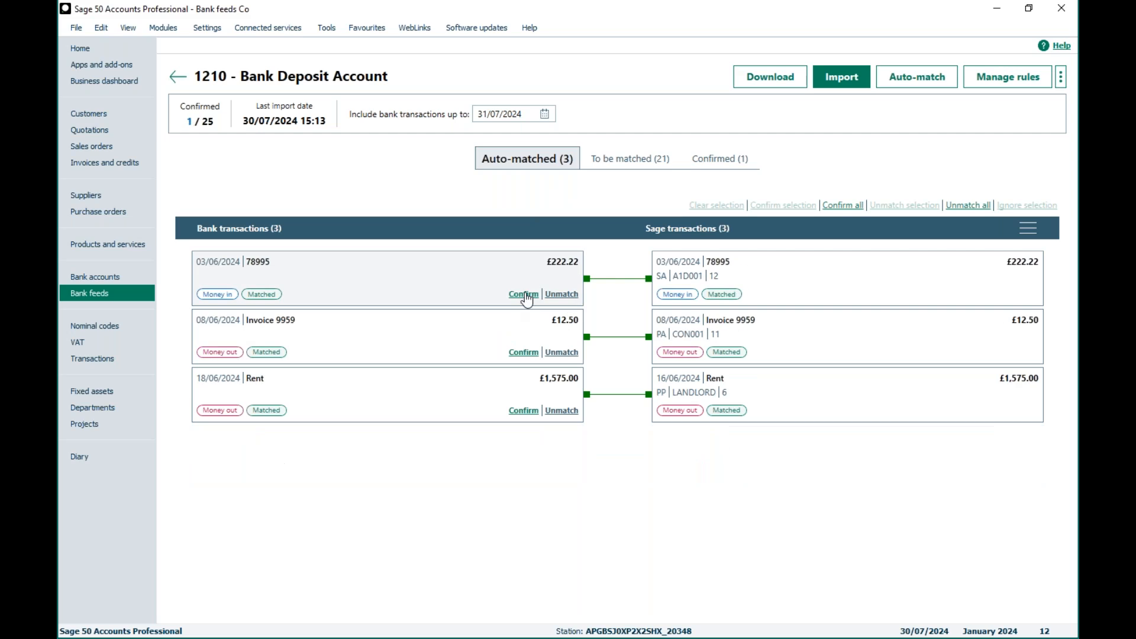
{"action": "left_click", "coordinate": [724, 165]}
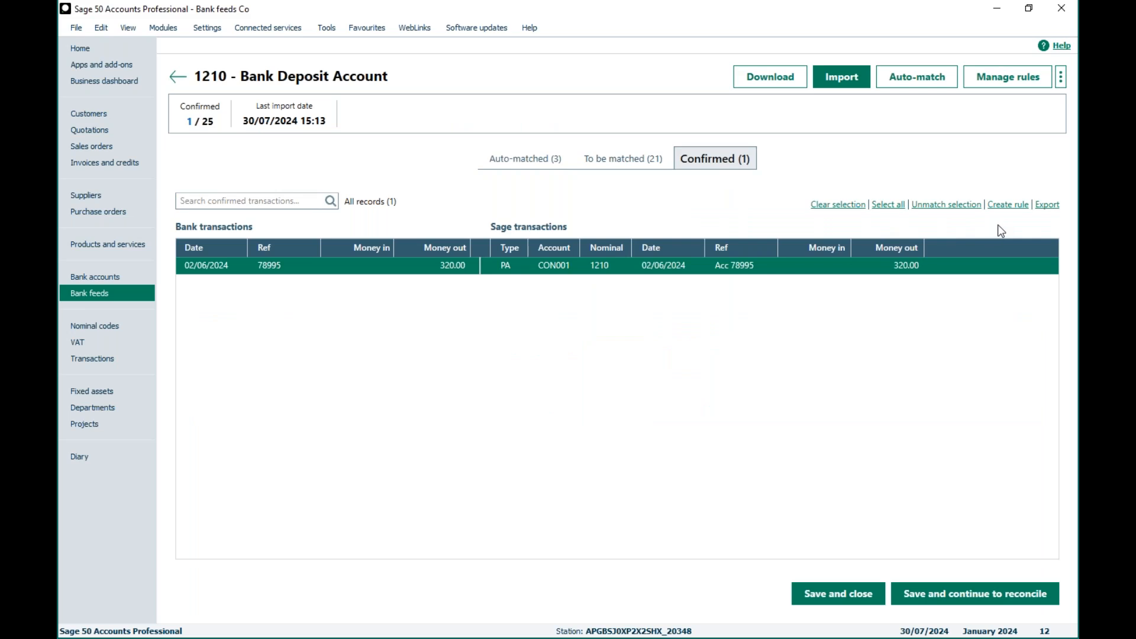
{"action": "left_click", "coordinate": [1011, 206]}
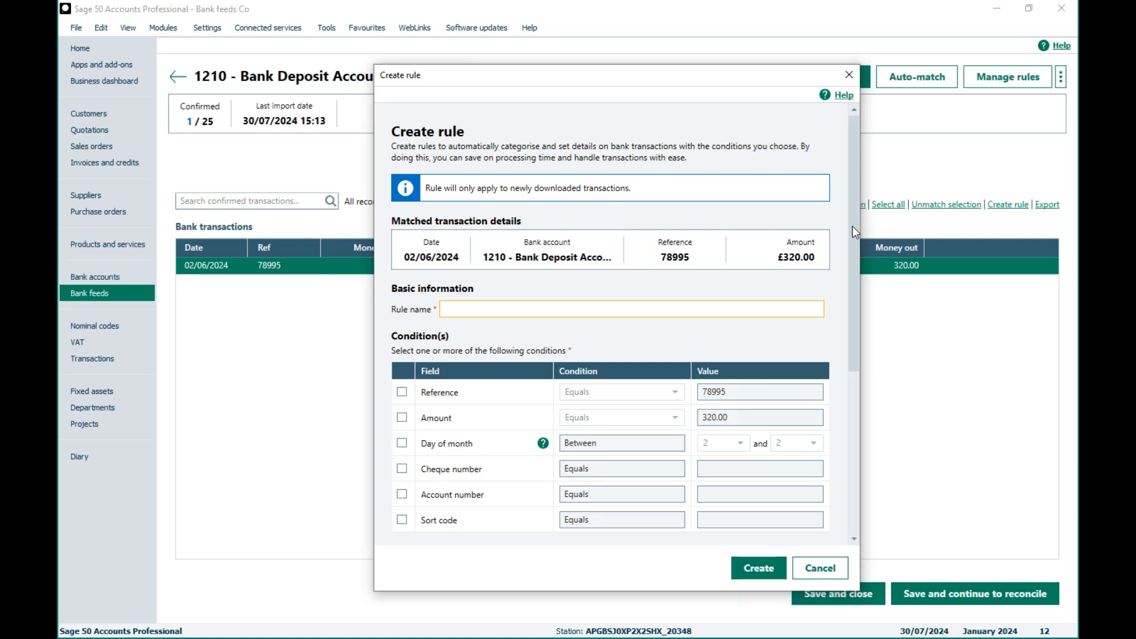
{"action": "left_click_drag", "start_coordinate": [851, 226], "coordinate": [855, 342]}
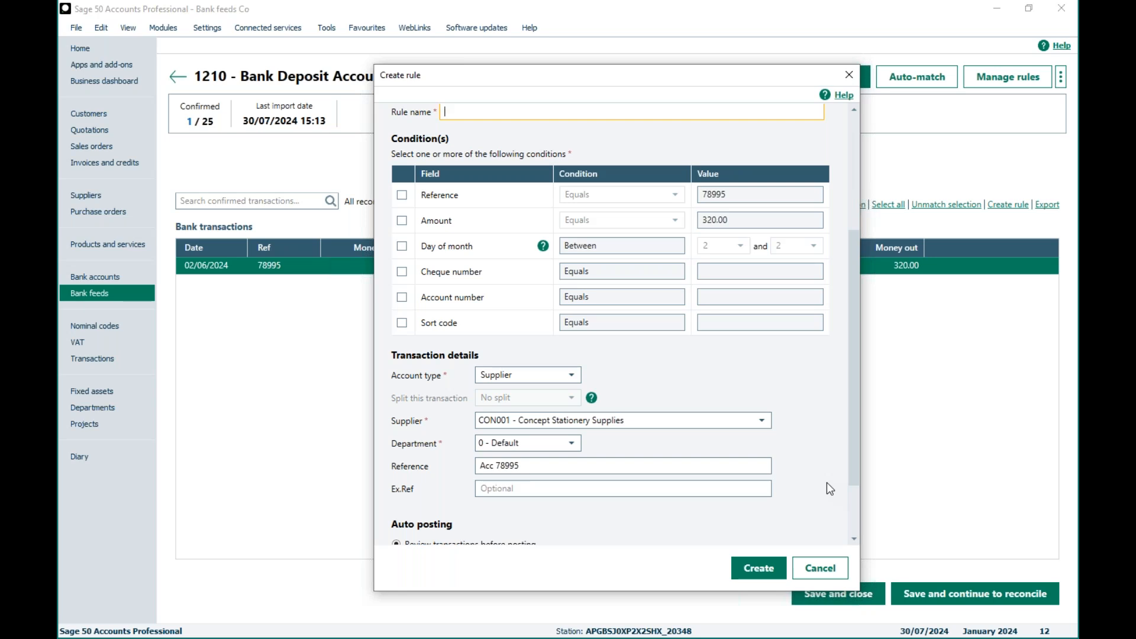
{"action": "left_click", "coordinate": [819, 566]}
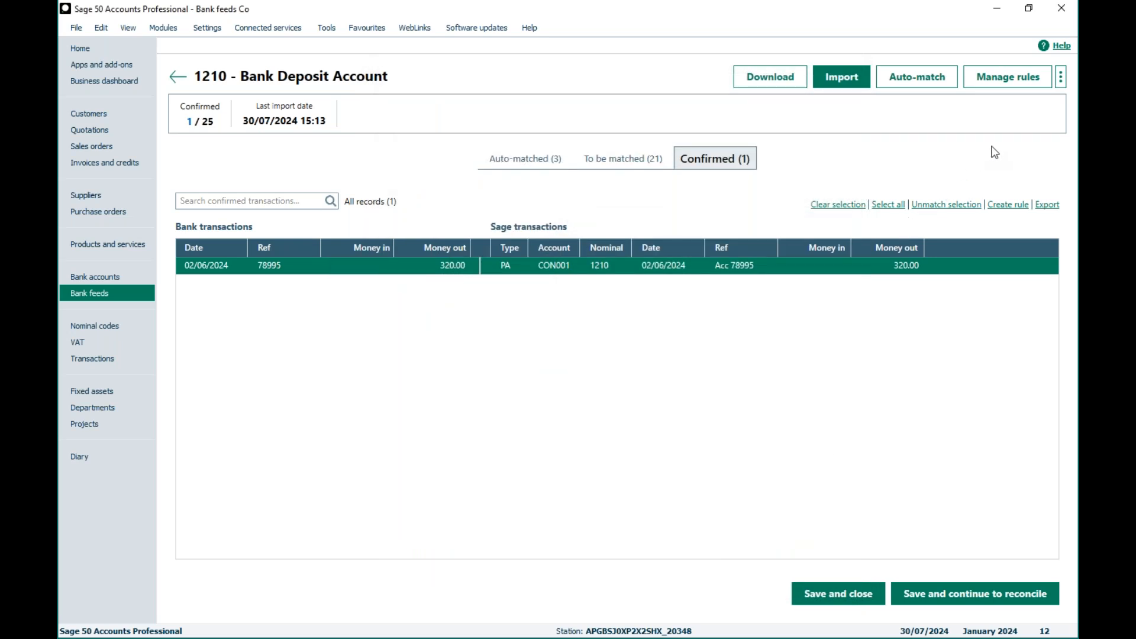
Step: Show the ignored transactions from the last 12 months and restore the £100.00 Halifax One bank transaction of 01/06/2024
{"action": "left_click", "coordinate": [1060, 82]}
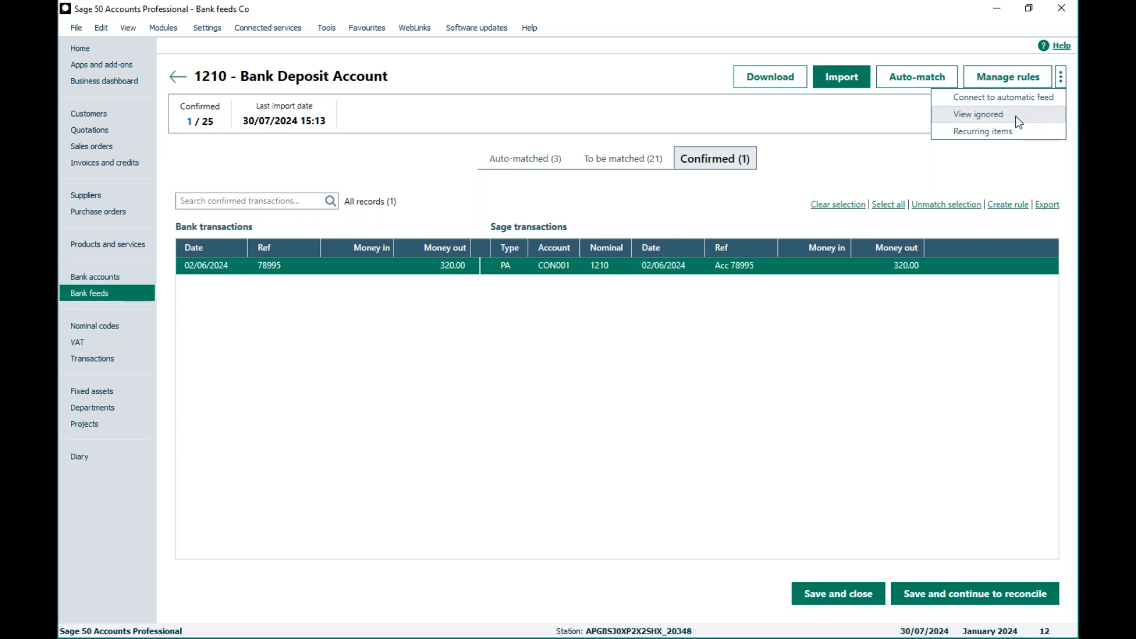
{"action": "left_click", "coordinate": [968, 115]}
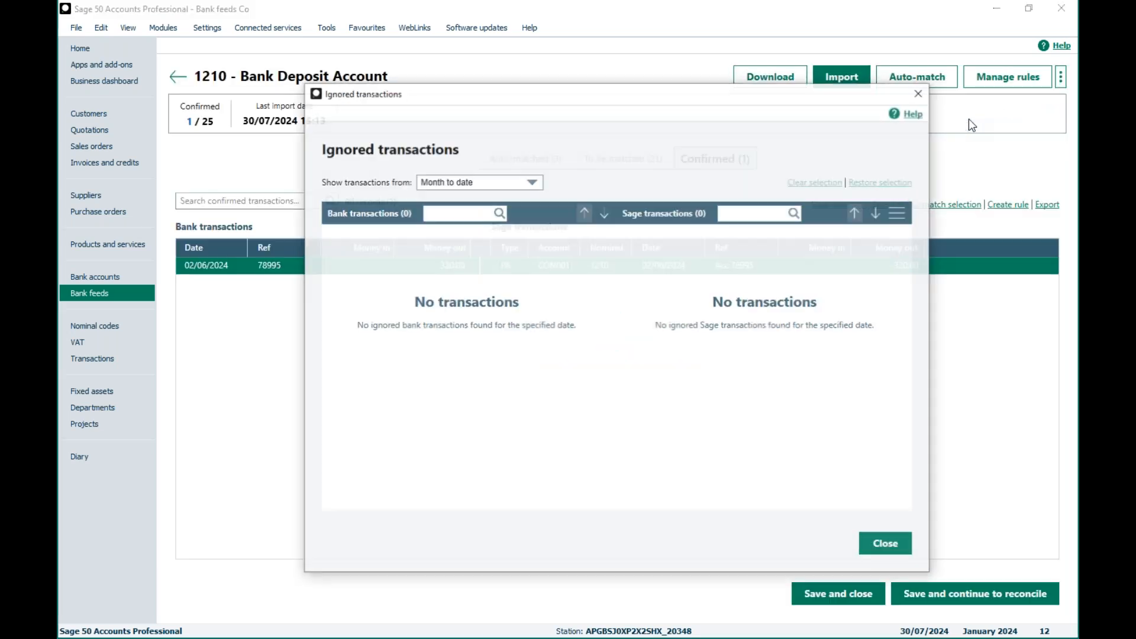
{"action": "left_click", "coordinate": [532, 182]}
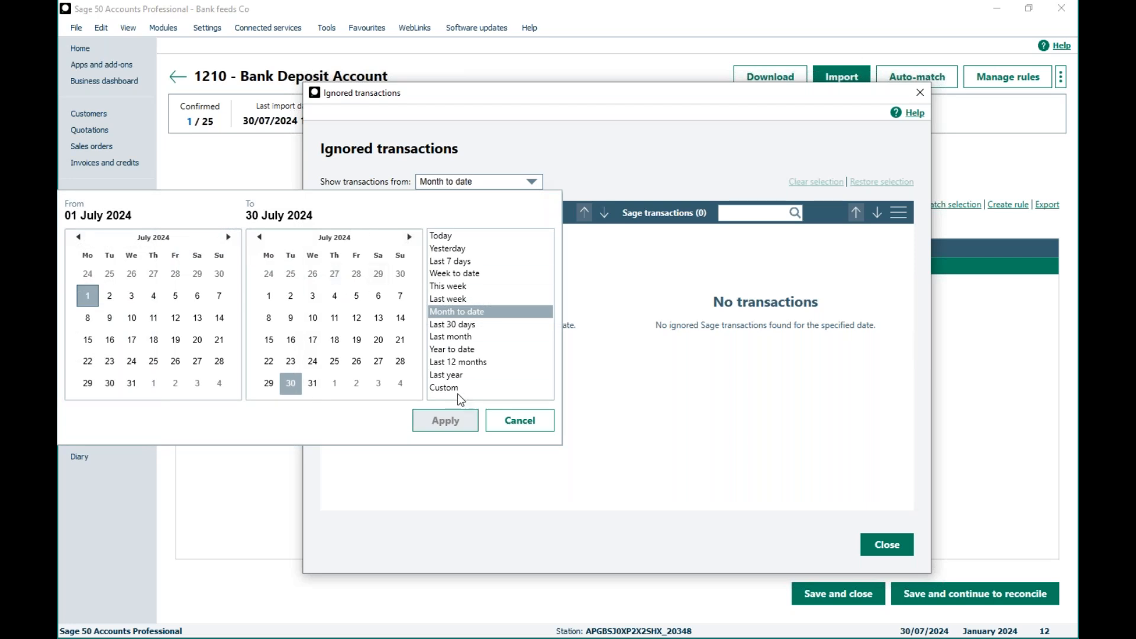
{"action": "left_click", "coordinate": [463, 362]}
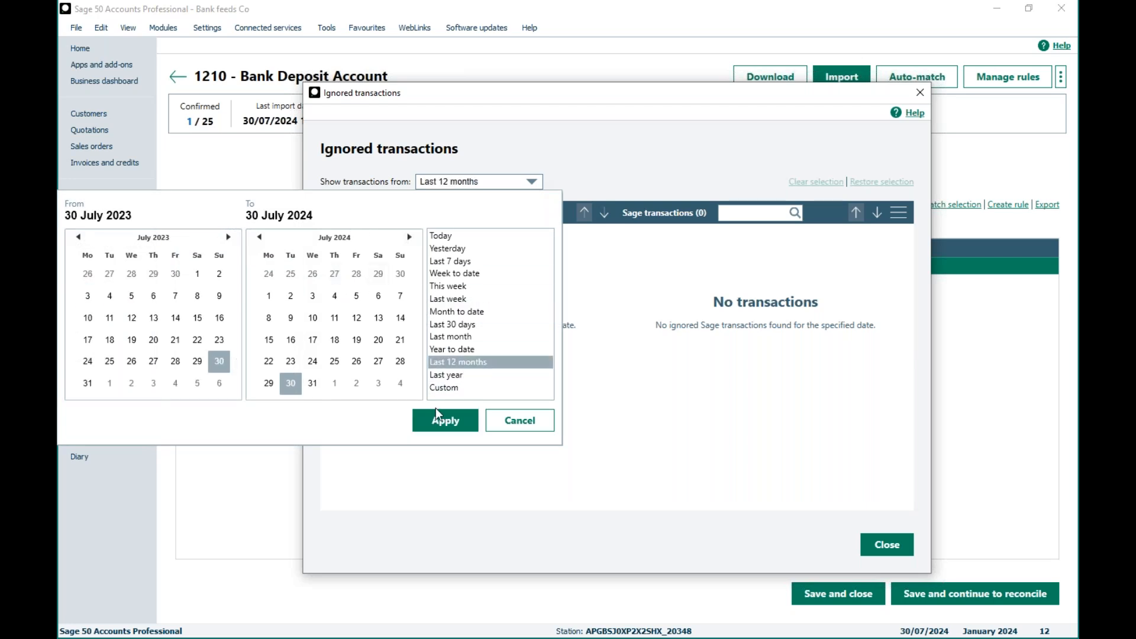
{"action": "left_click", "coordinate": [441, 419]}
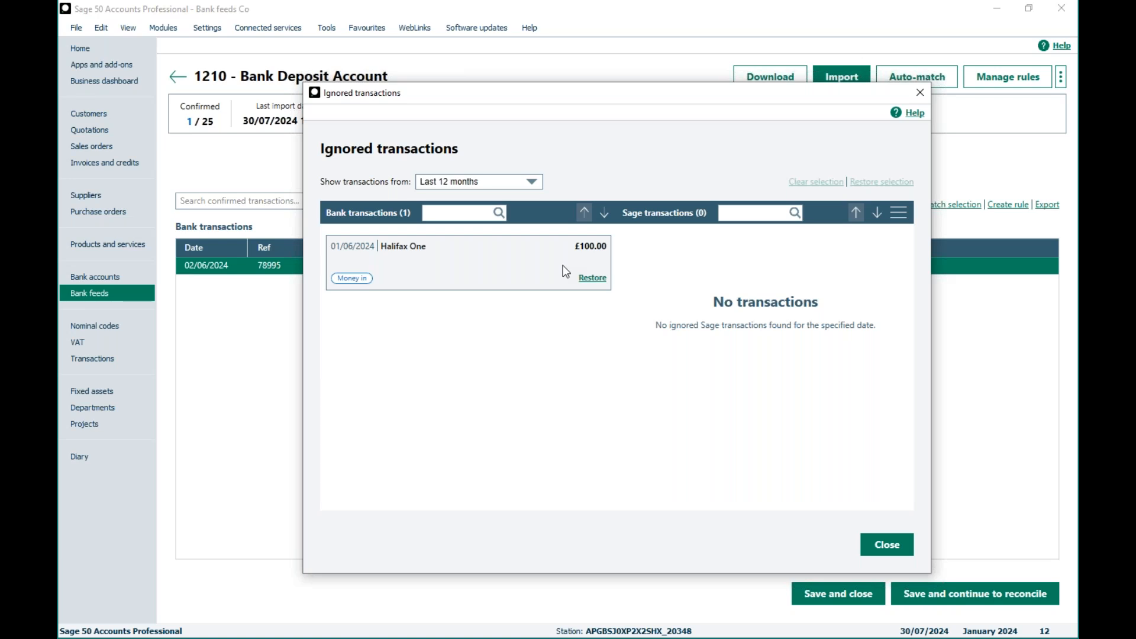
{"action": "left_click", "coordinate": [592, 278]}
{"action": "left_click", "coordinate": [885, 544]}
Step: Exit the Bank Deposit Account's bank feed without saving the confirmed transaction
{"action": "left_click", "coordinate": [1060, 77]}
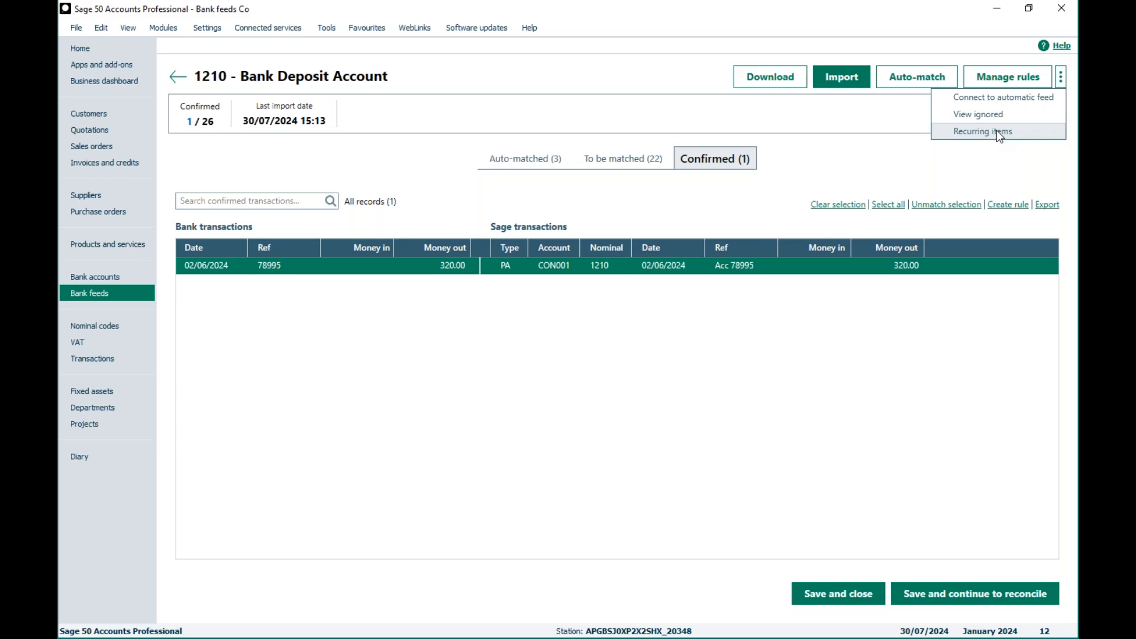
{"action": "left_click", "coordinate": [816, 183]}
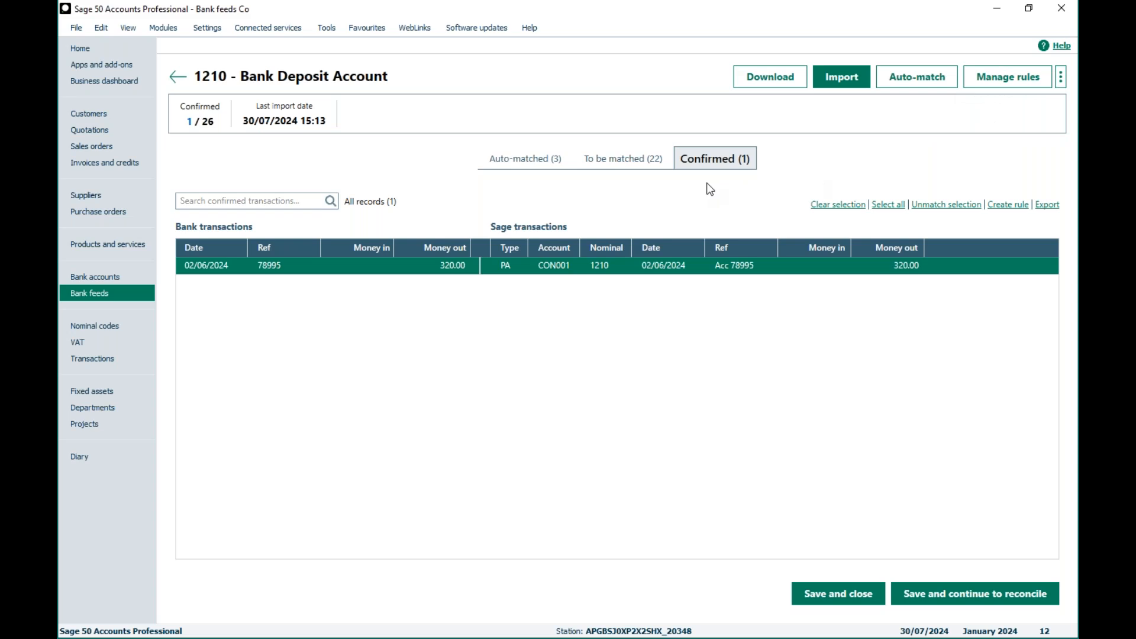
{"action": "left_click", "coordinate": [178, 78]}
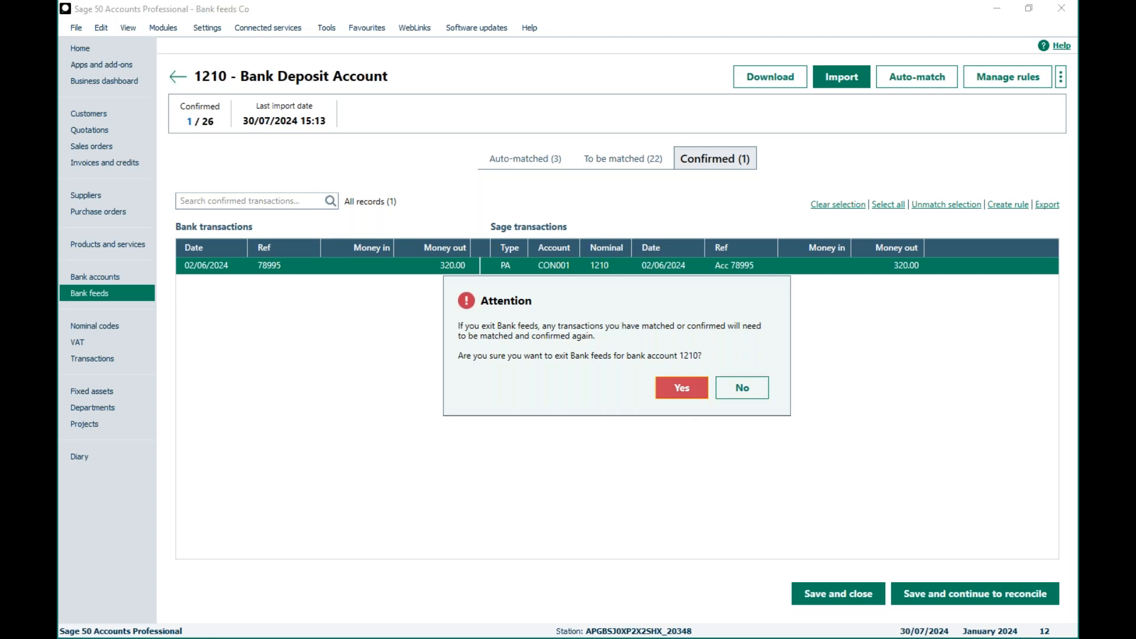
{"action": "left_click", "coordinate": [682, 388]}
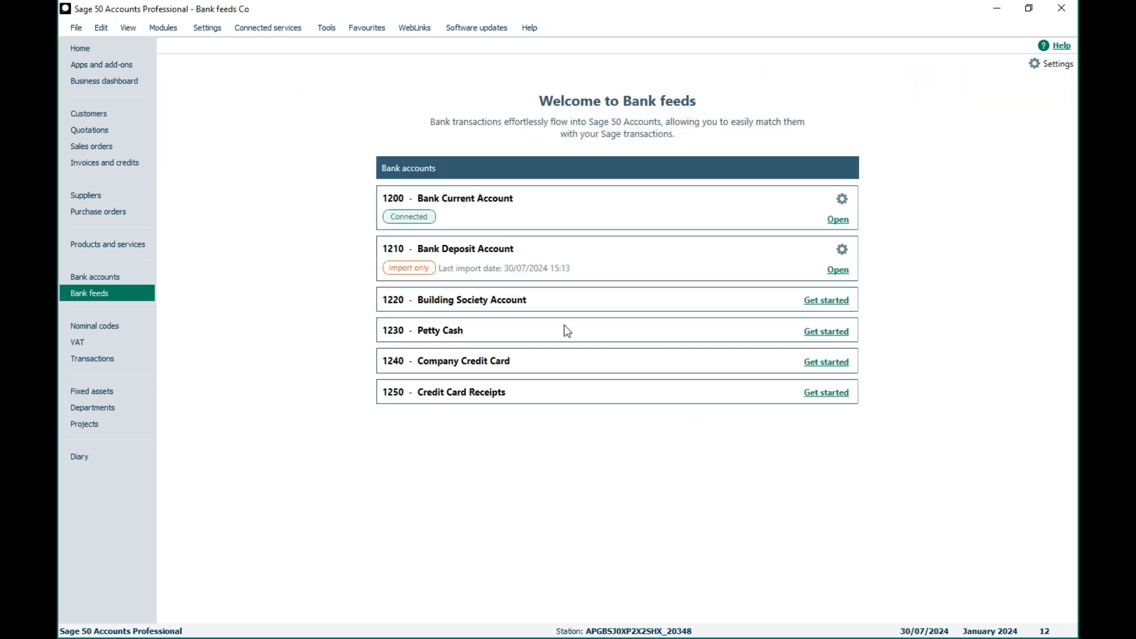
Step: View the Bank Current Account's rule approvals, and return to the auto-matched transactions of the Bank Deposit Account
{"action": "left_click", "coordinate": [845, 221]}
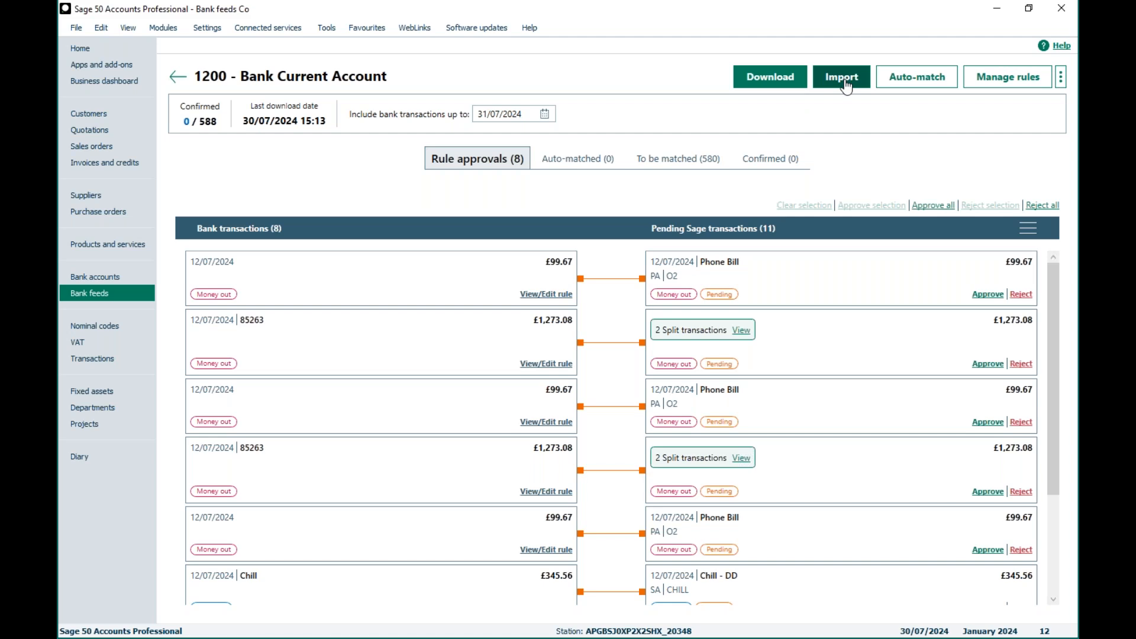
{"action": "left_click", "coordinate": [176, 78]}
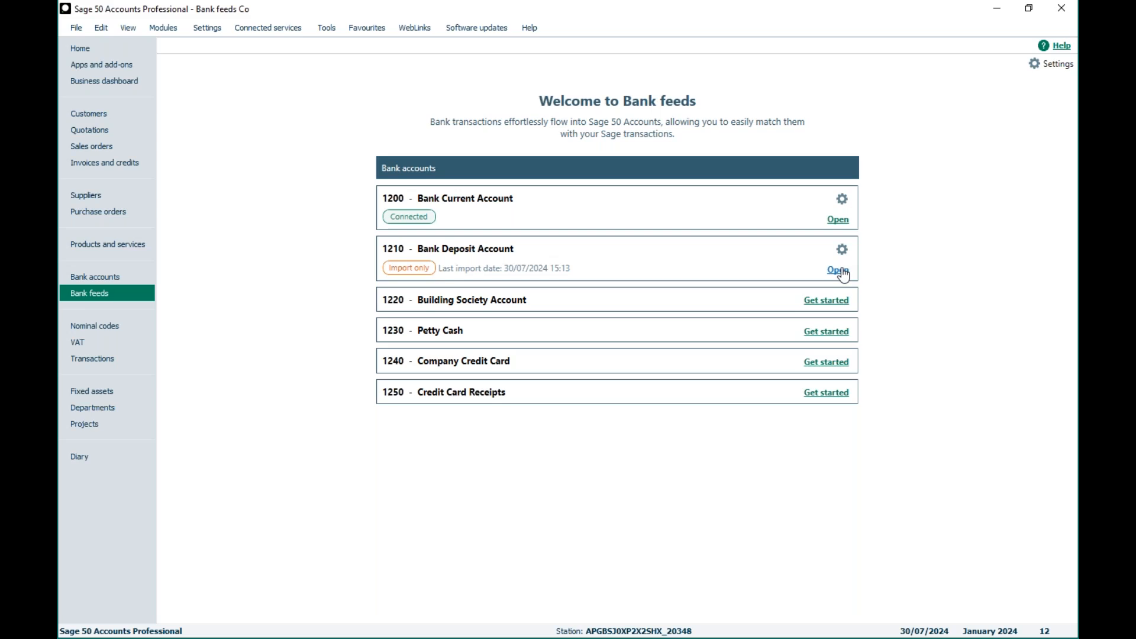
{"action": "left_click", "coordinate": [507, 198]}
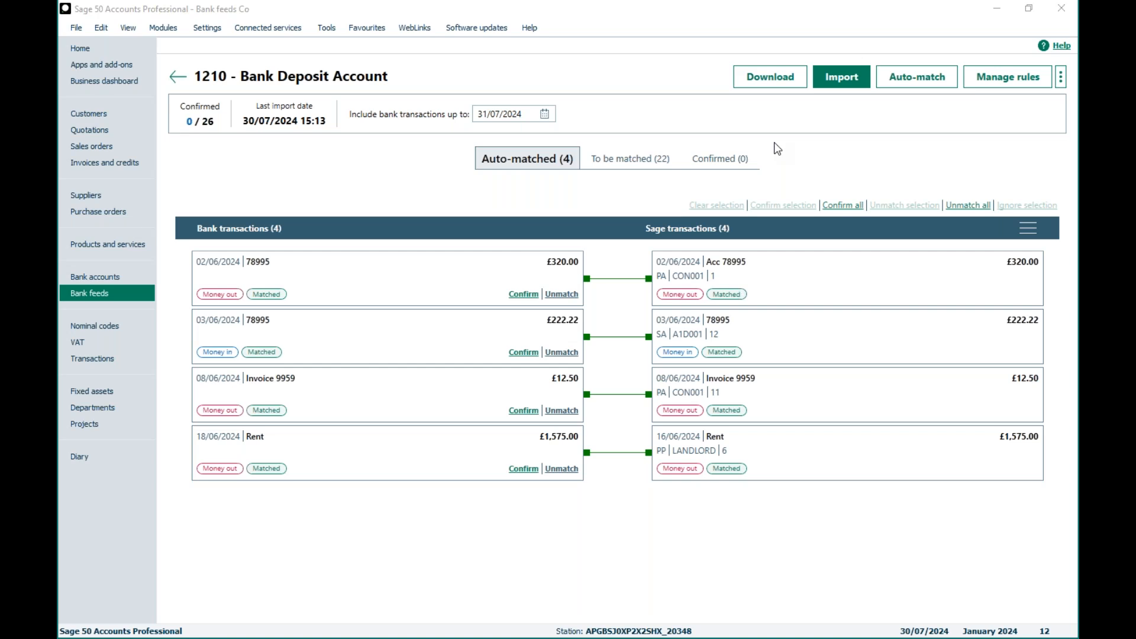
Step: Start another bank statement import for the Bank Deposit Account and upload the file Bank transactions import.csv
{"action": "left_click", "coordinate": [841, 76]}
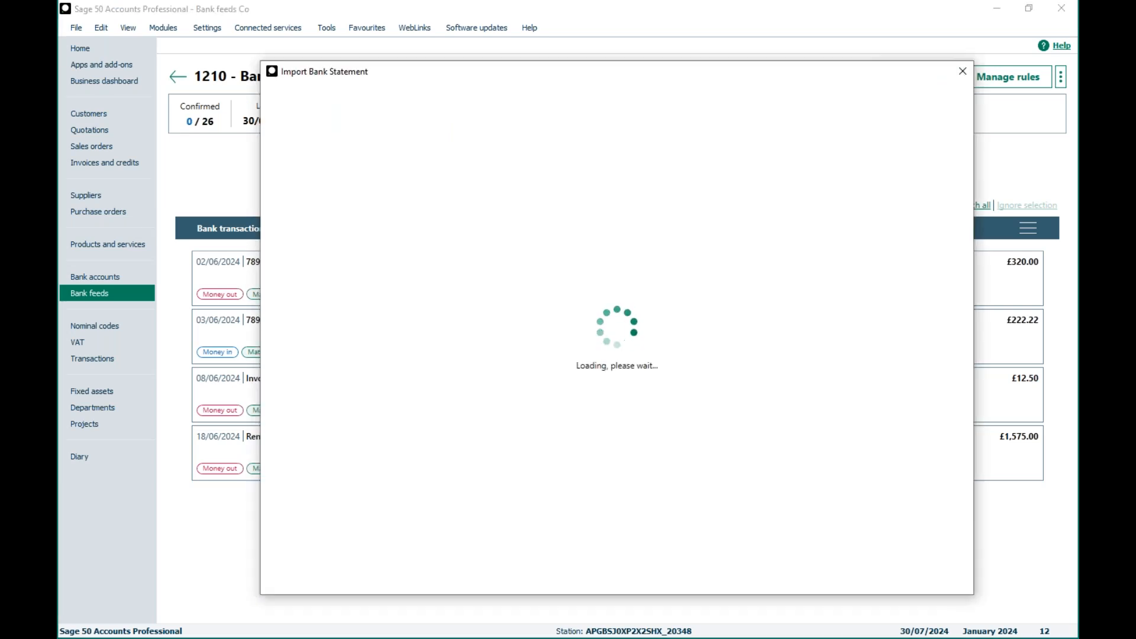
{"action": "left_click", "coordinate": [926, 571]}
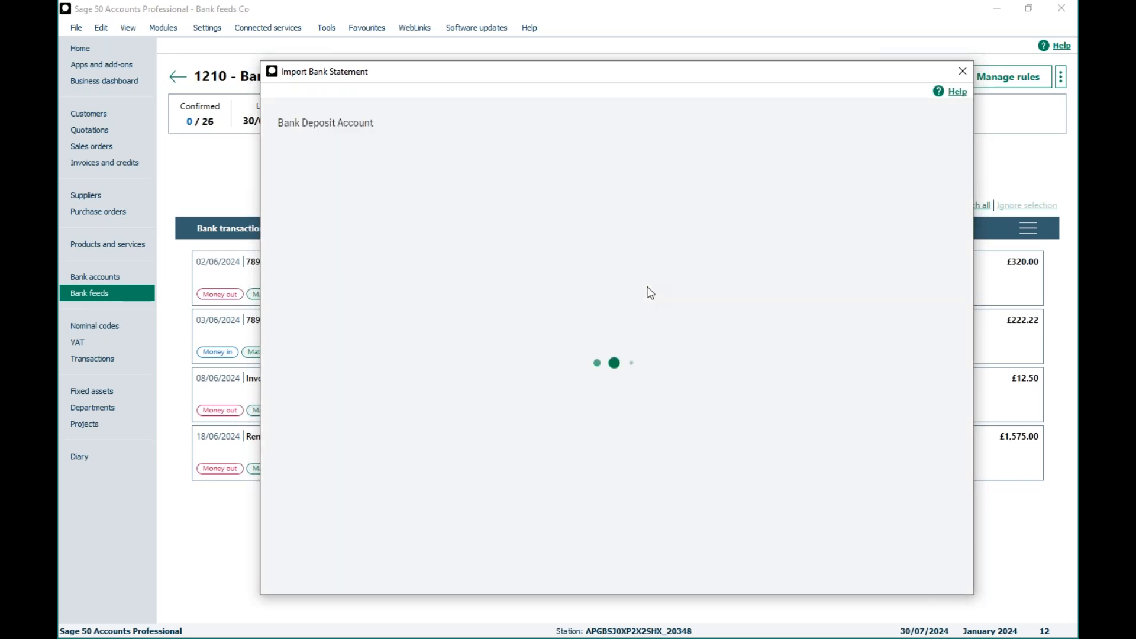
{"action": "left_click", "coordinate": [592, 293]}
{"action": "double_click", "coordinate": [431, 183]}
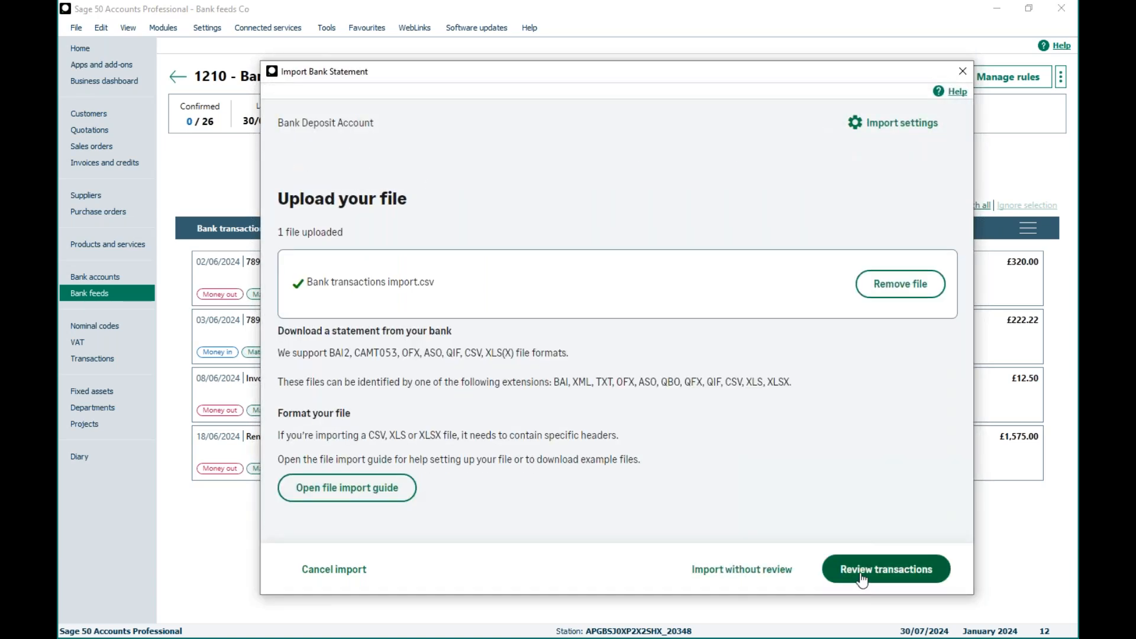
Step: Review the uploaded transactions for possible duplicates, and complete their import into the Bank Deposit Account
{"action": "left_click", "coordinate": [864, 571]}
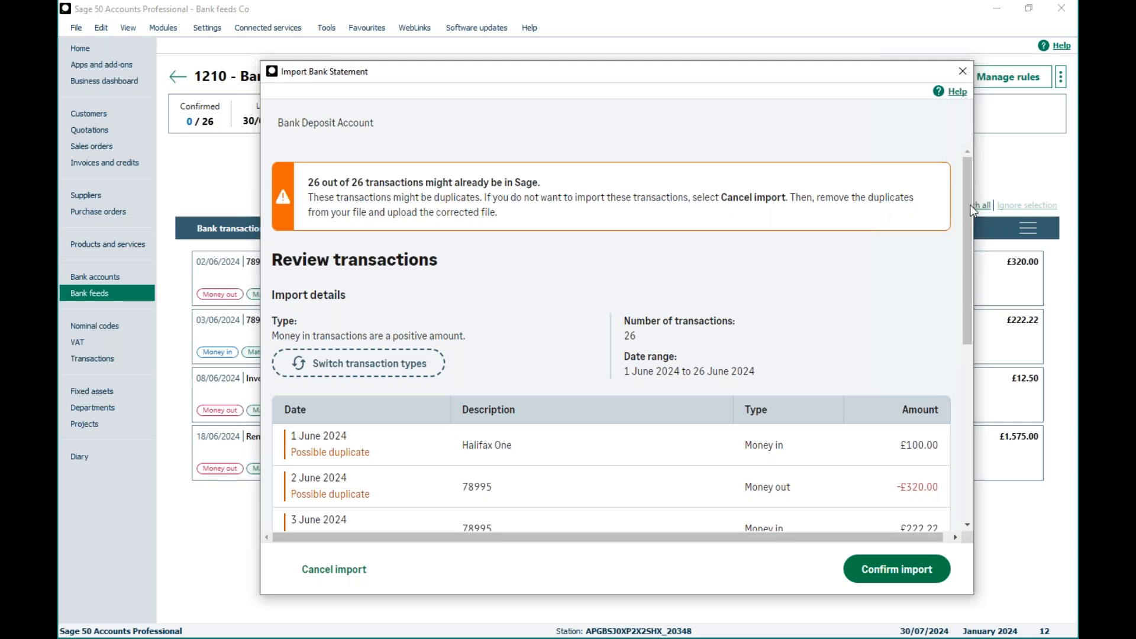
{"action": "left_click_drag", "start_coordinate": [971, 195], "coordinate": [969, 214]}
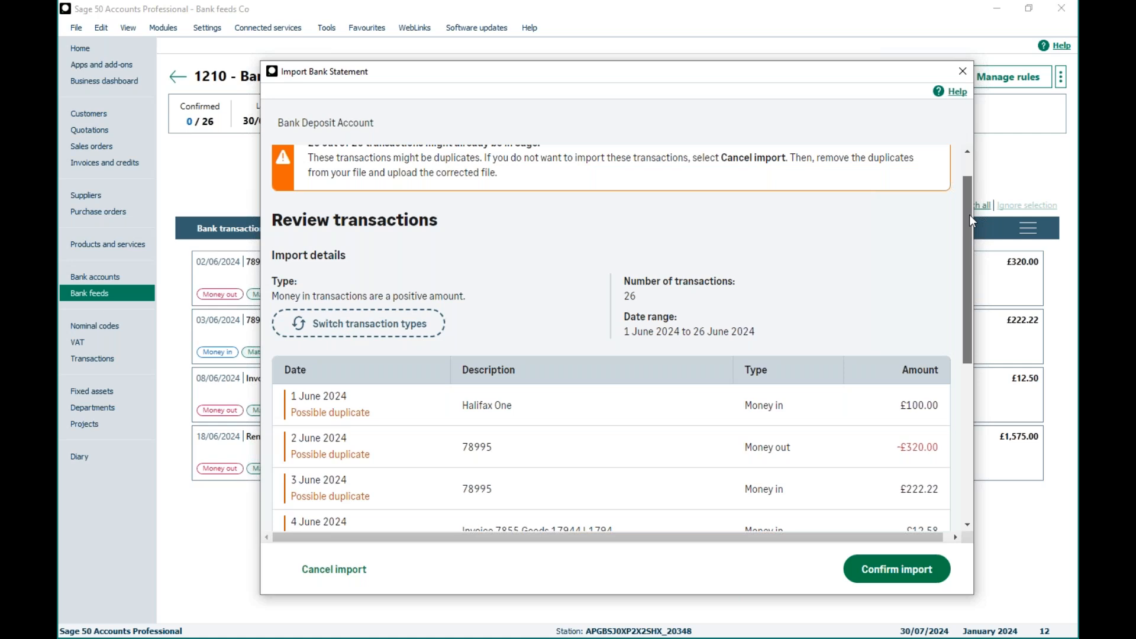
{"action": "left_click_drag", "start_coordinate": [967, 225], "coordinate": [961, 370]}
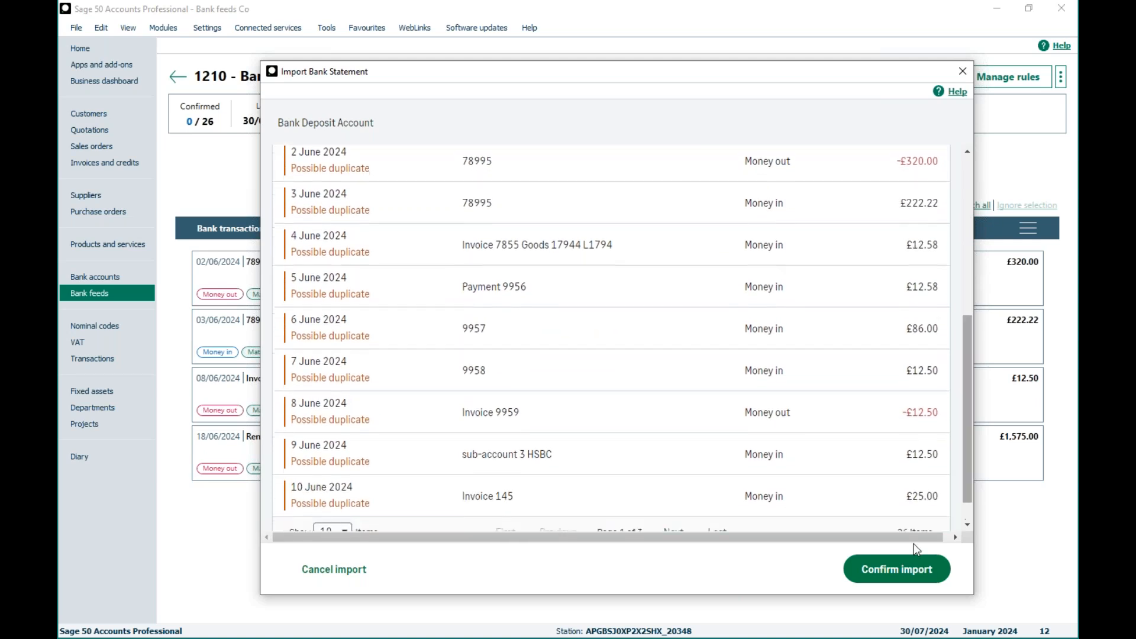
{"action": "left_click", "coordinate": [896, 568]}
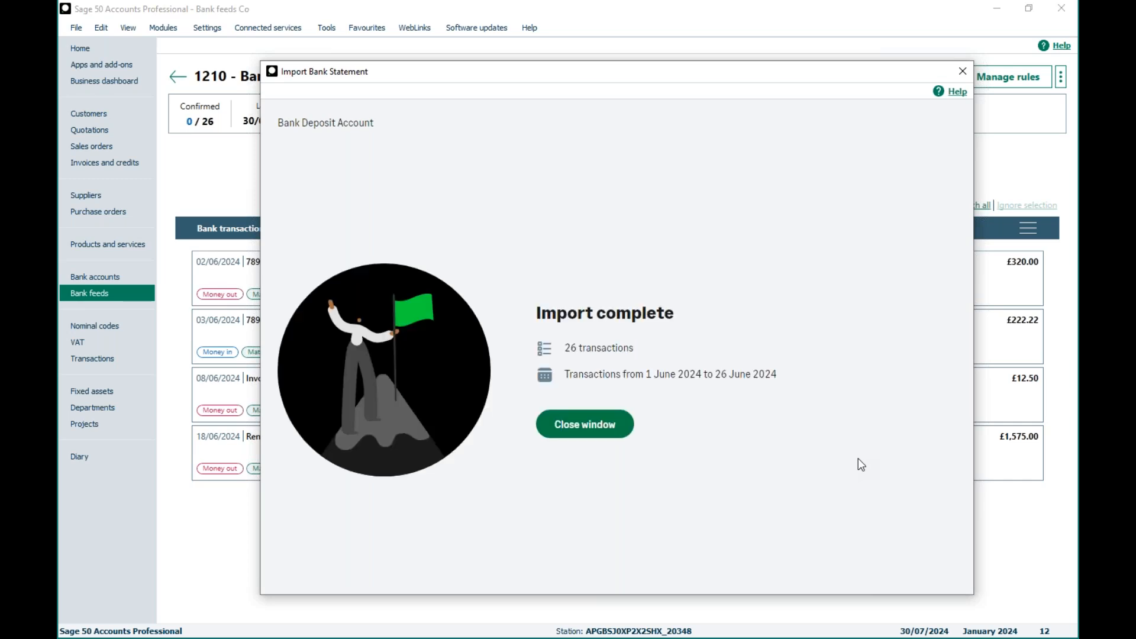
{"action": "left_click", "coordinate": [589, 431]}
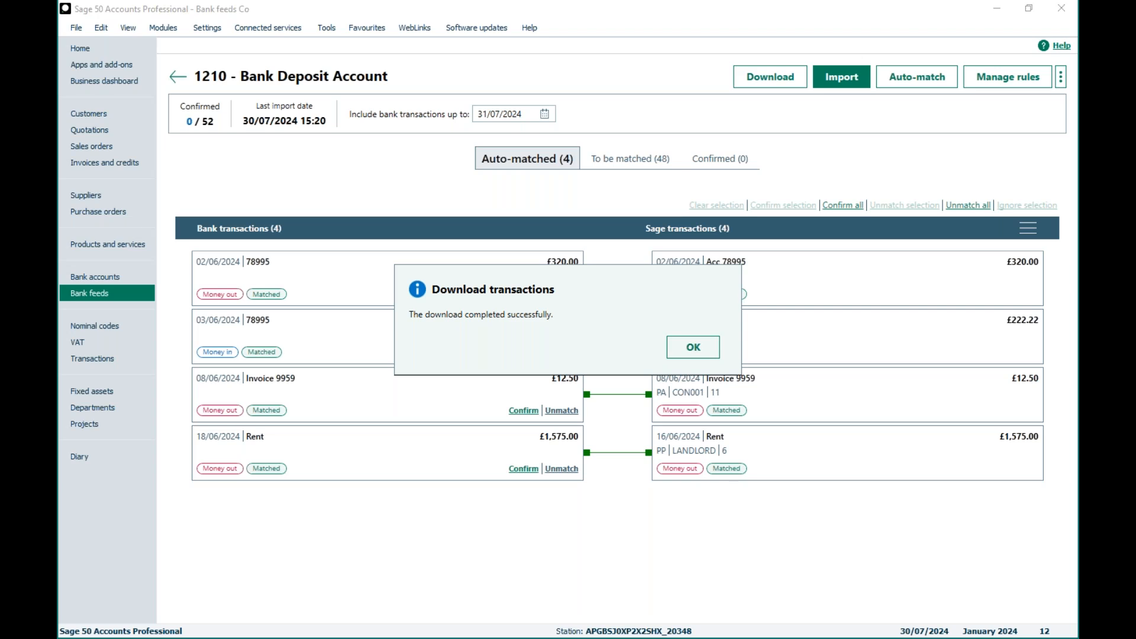
{"action": "left_click", "coordinate": [690, 350]}
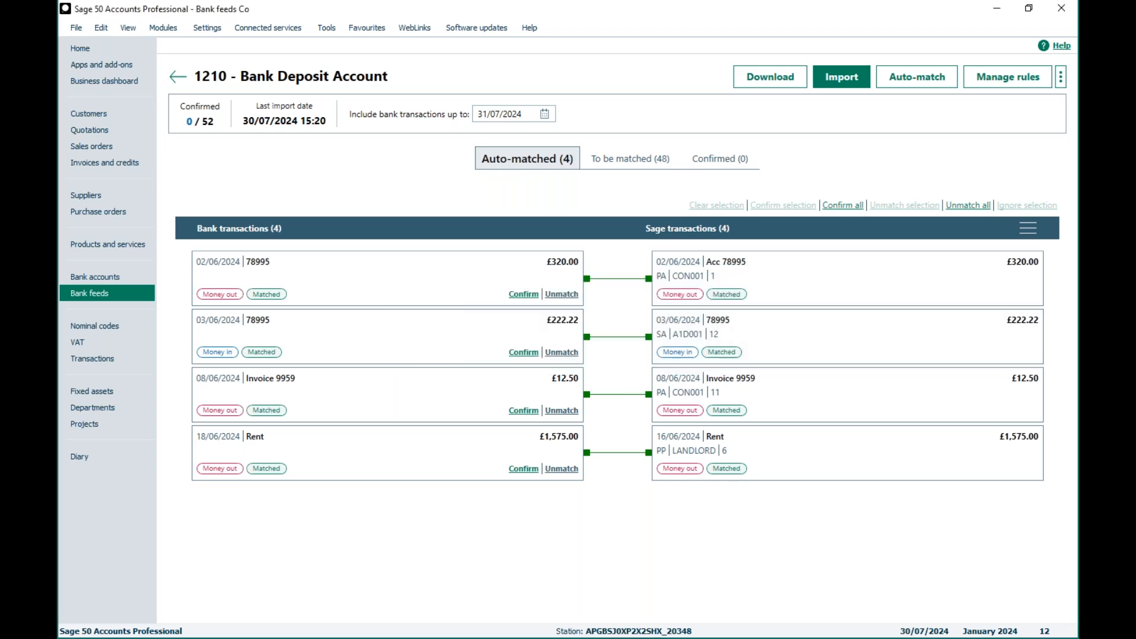